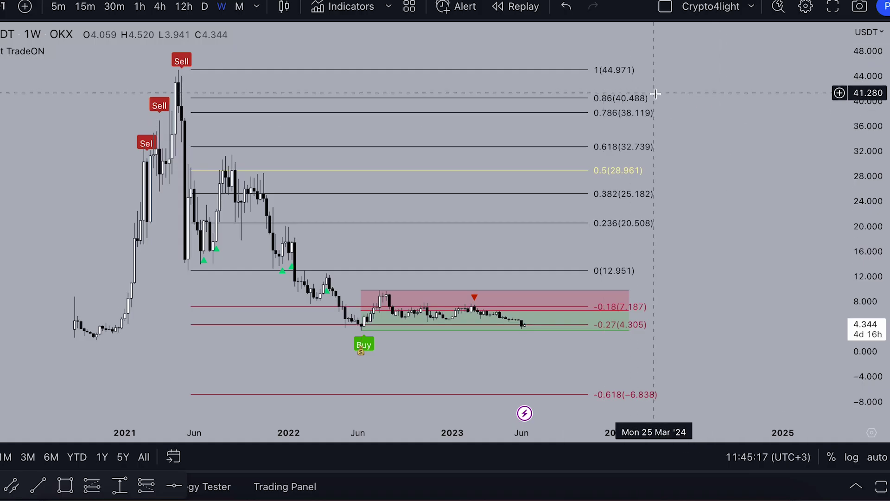
Pan the weekly OKX USDT chart slightly downward to frame the Fibonacci levels and range zones
drag(705, 93, 705, 112)
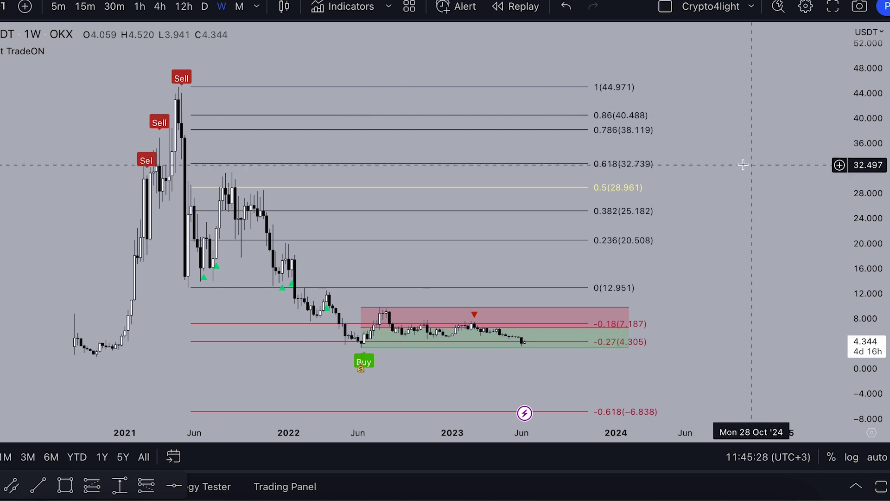
Zoom the weekly OKX chart out slightly along the time axis
scroll(797, 246, down, 1)
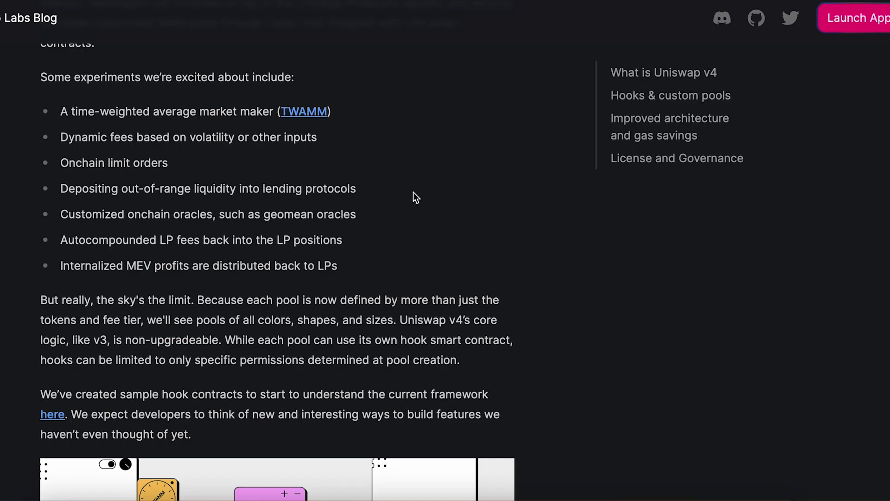
Read 'Our Vision for Uniswap v4' down to the hook experiments list and clear the text highlight
scroll(413, 192, up, 15)
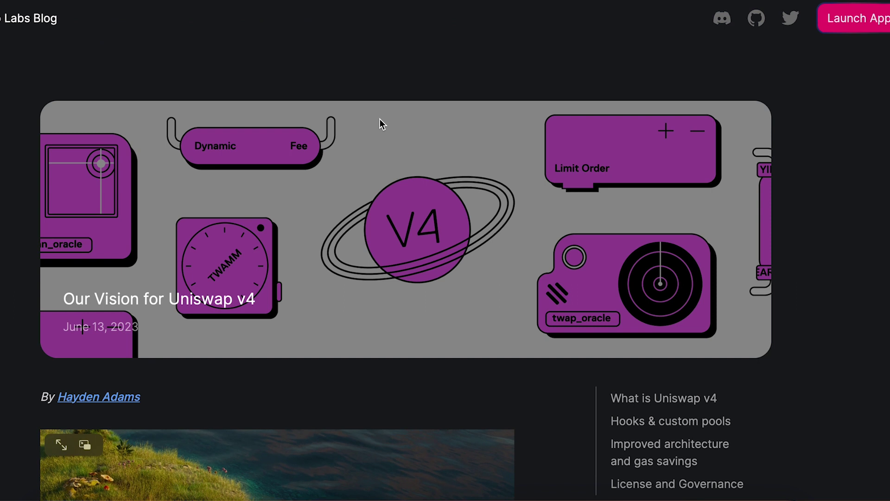
scroll(380, 120, down, 5)
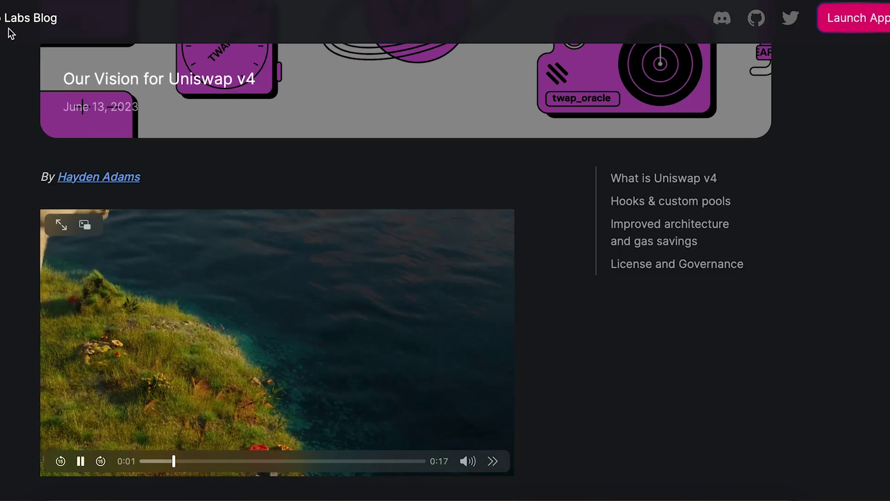
scroll(182, 131, down, 12)
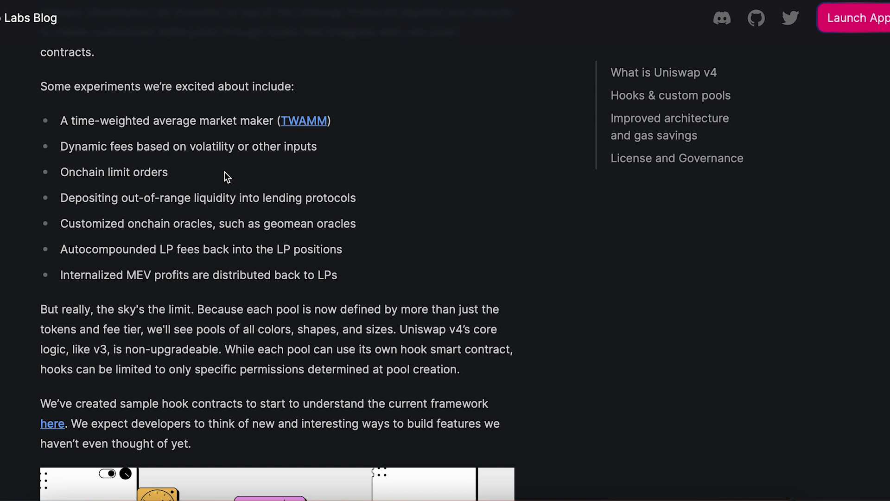
click(67, 173)
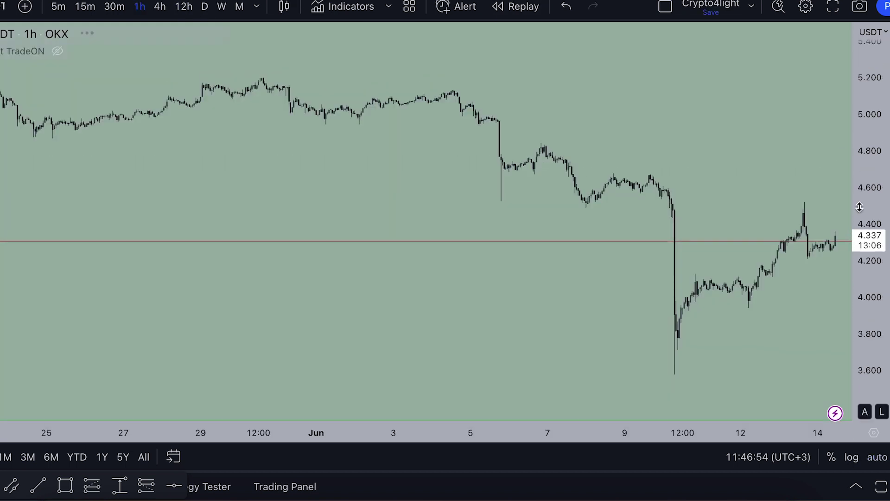
Measure the roughly 6.8% drop from the 4.519 hourly high to the 4.210 low, then clear it
scroll(411, 123, right, 5)
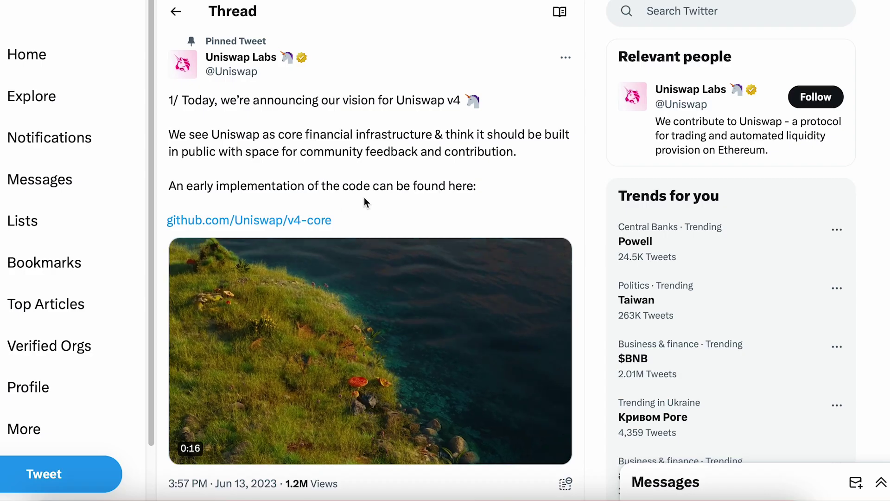
scroll(364, 202, down, 3)
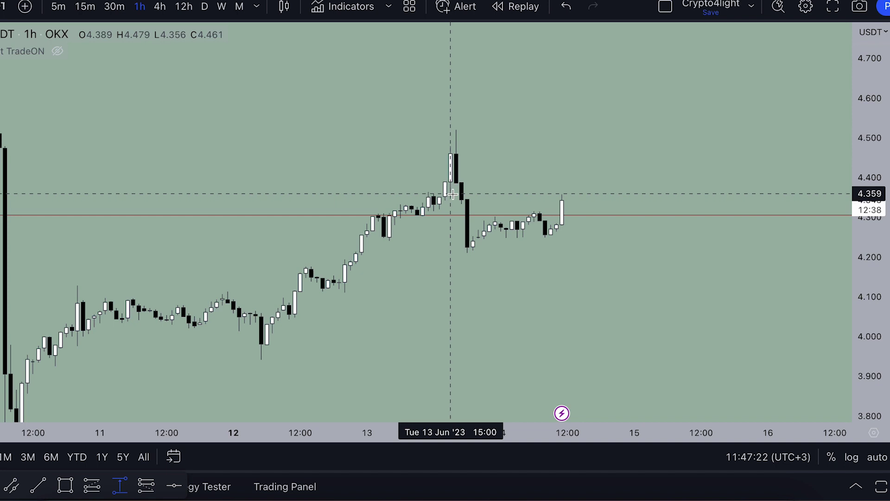
click(451, 194)
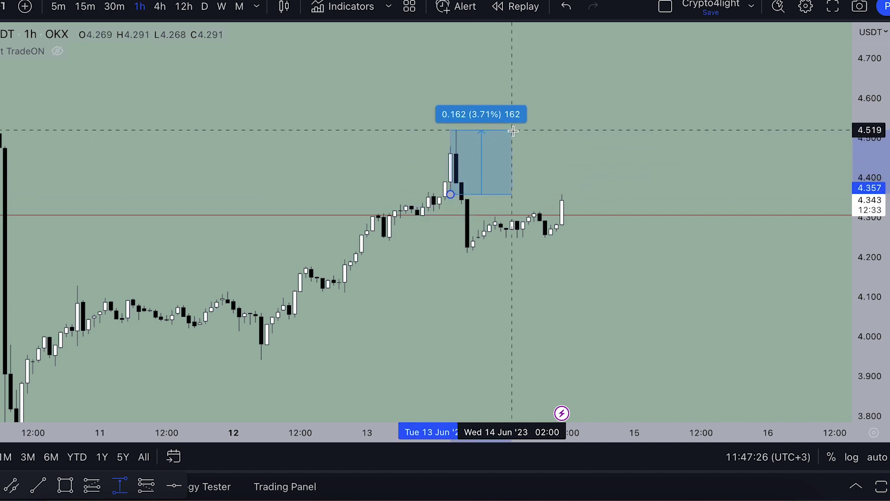
click(513, 131)
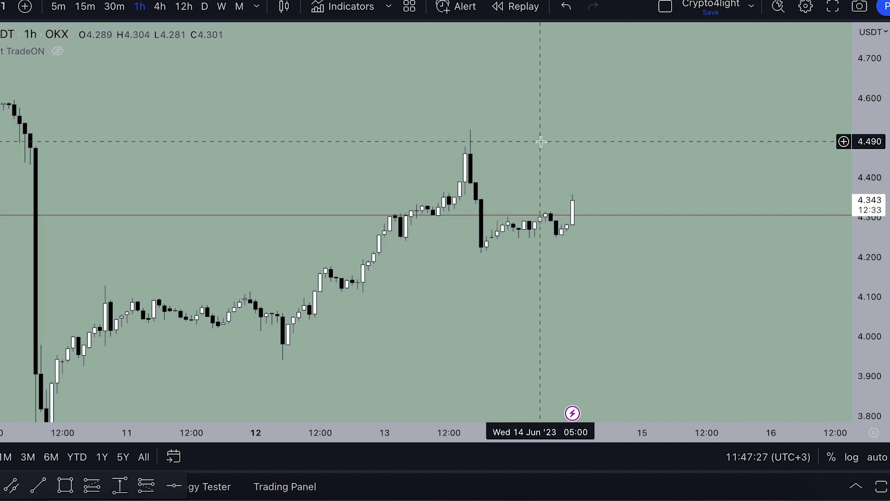
click(440, 102)
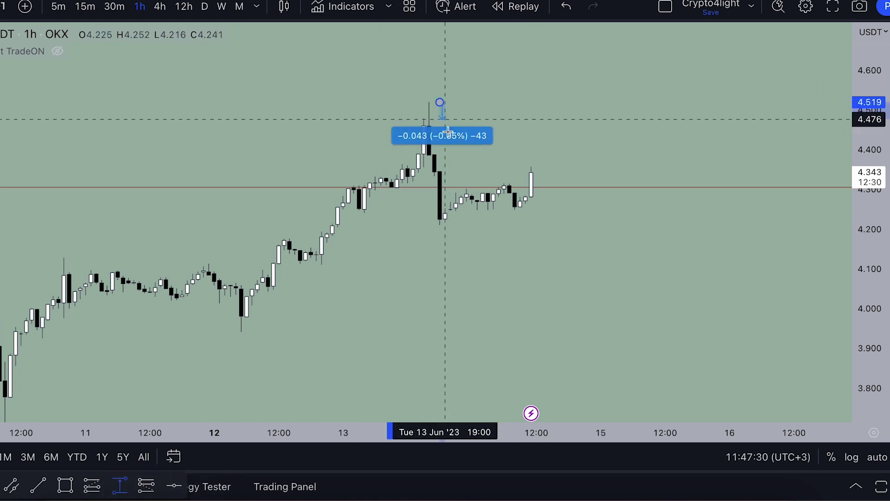
click(482, 225)
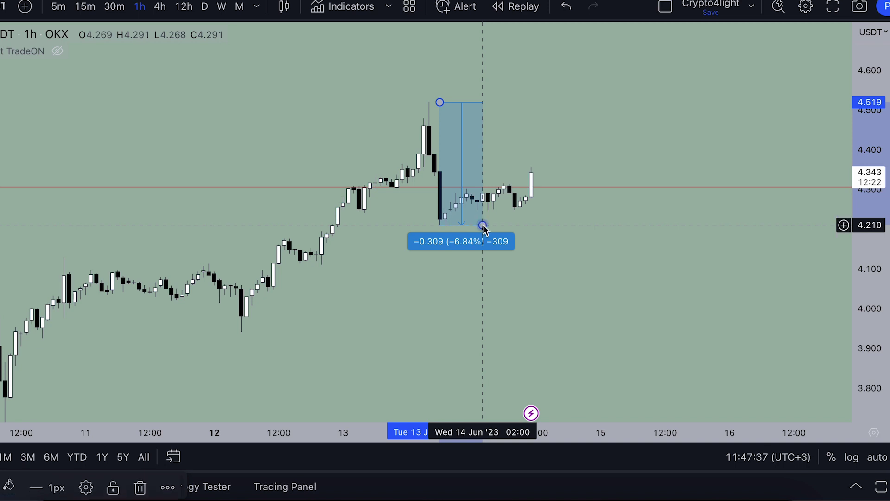
scroll(560, 234, down, 3)
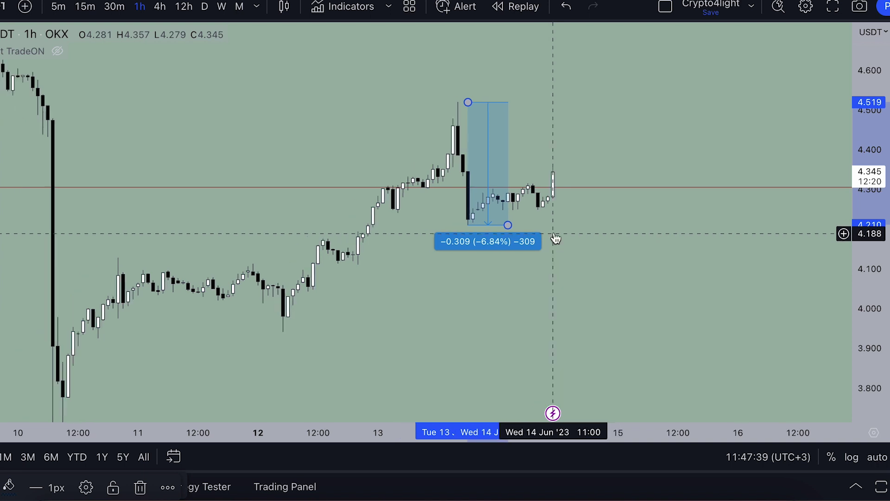
click(526, 155)
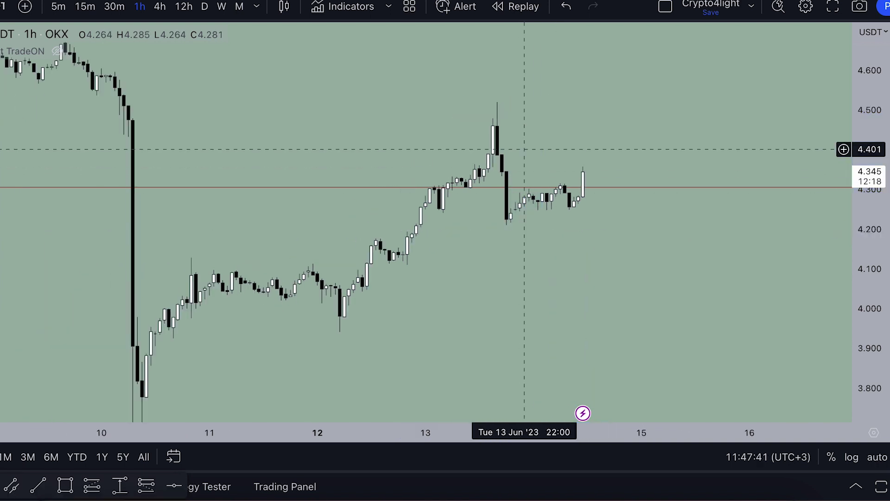
Refit the price scale and zoom out on the daily chart across the red and green zones
scroll(632, 121, down, 3)
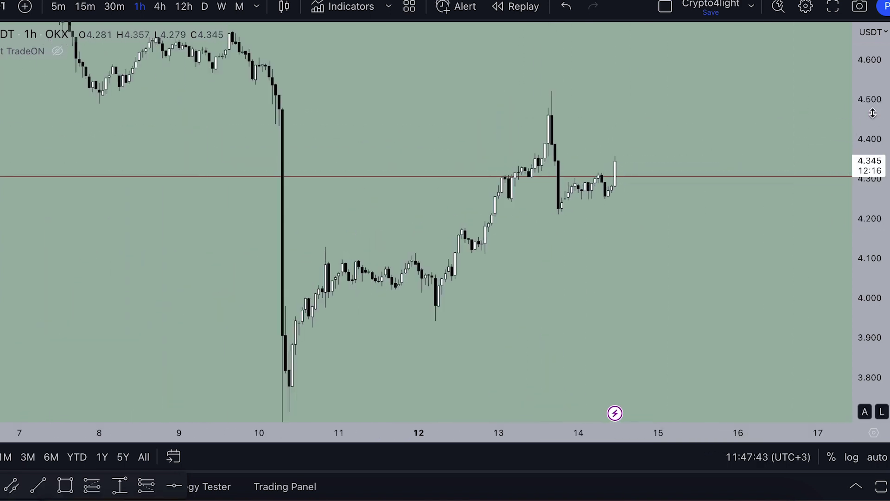
scroll(731, 244, down, 3)
scroll(649, 236, right, 3)
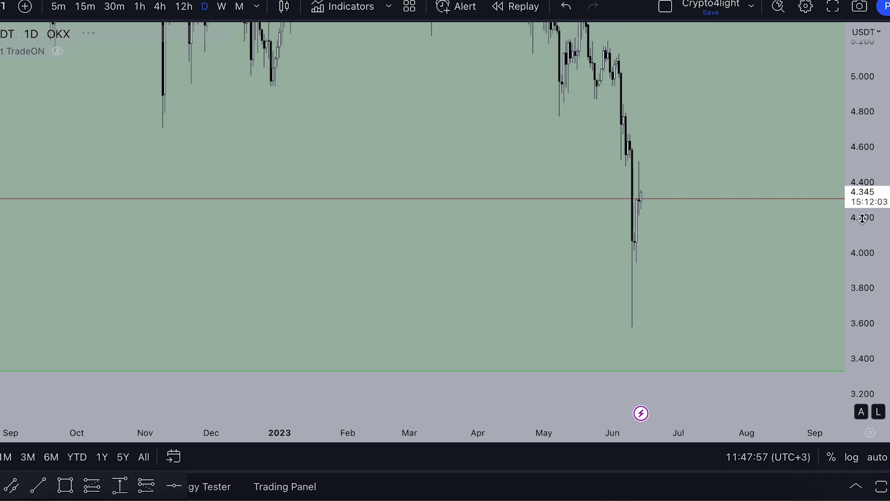
double_click(863, 219)
scroll(707, 175, down, 3)
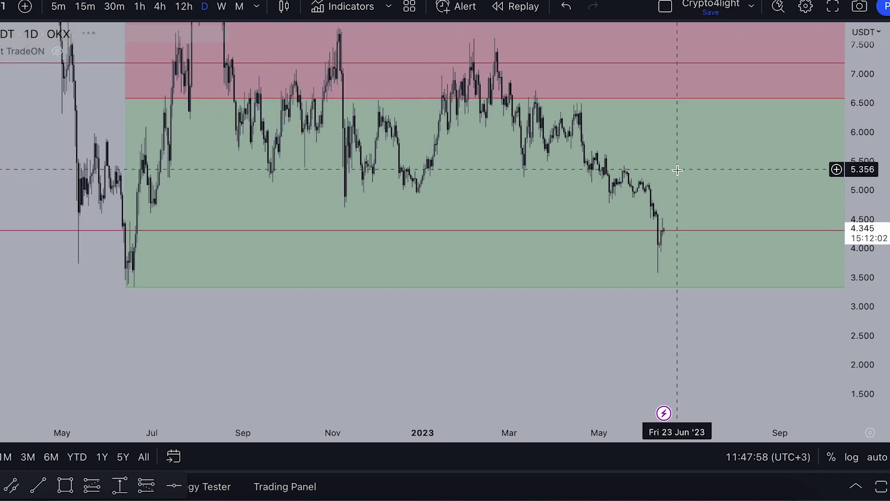
Switch to the weekly interval and compress the price scale so every Fib level shows
scroll(677, 302, down, 5)
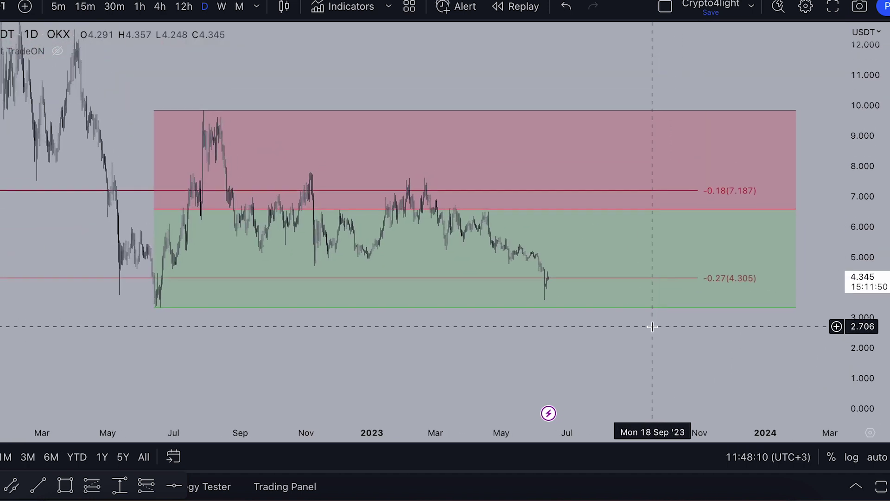
click(221, 6)
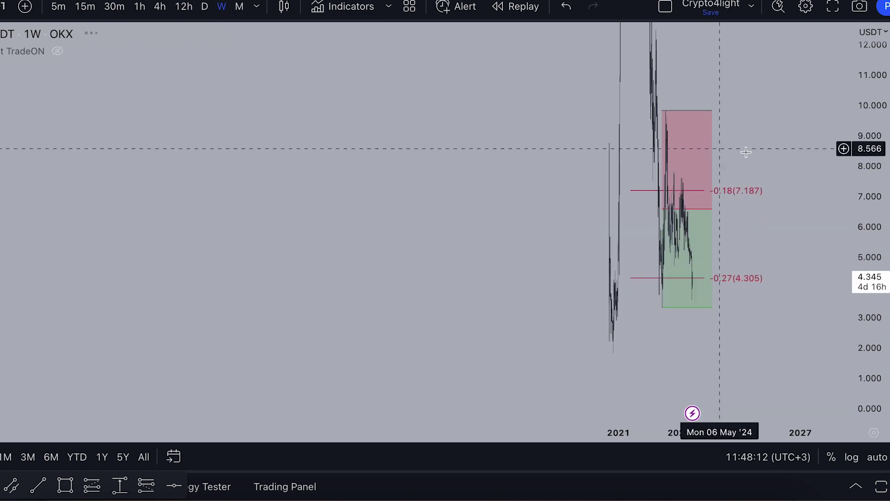
drag(866, 238, 729, 306)
scroll(730, 306, down, 3)
scroll(705, 244, up, 3)
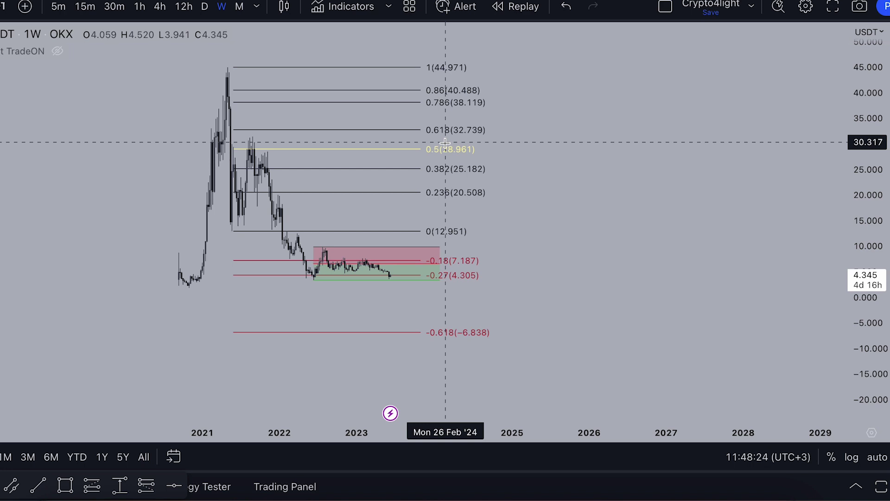
Sketch trial brush loops around the 0.382–0.618 band and the 1 (44.971) peak, then undo them
mouse_move(413, 120)
mouse_down()
mouse_move(412, 176)
mouse_move(522, 178)
mouse_move(435, 107)
mouse_up()
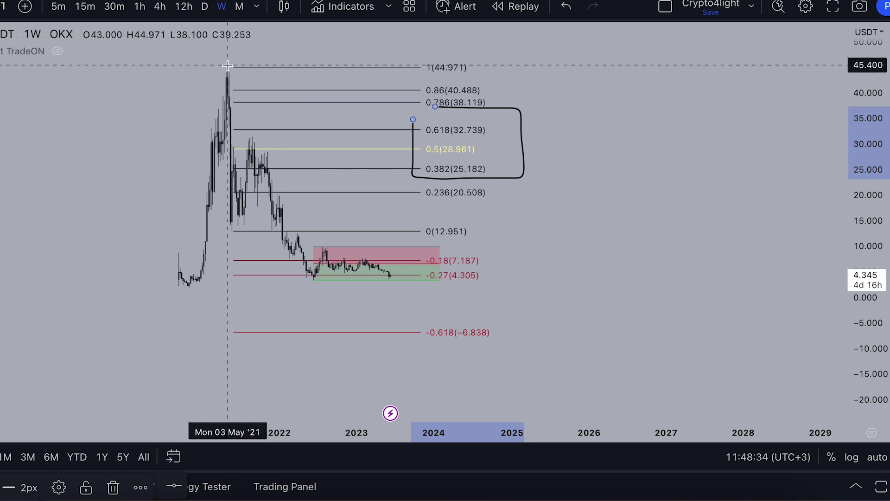
mouse_move(237, 65)
mouse_down()
mouse_move(214, 61)
mouse_move(222, 84)
mouse_up()
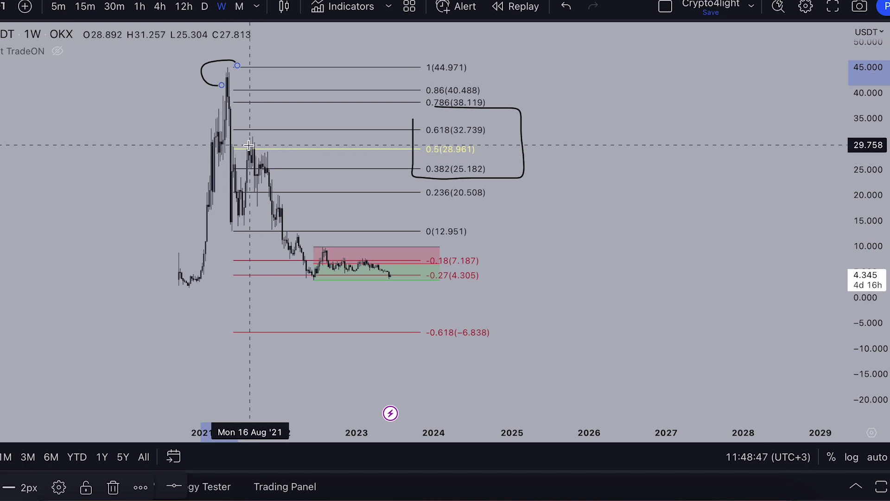
click(224, 214)
drag(225, 230, 250, 137)
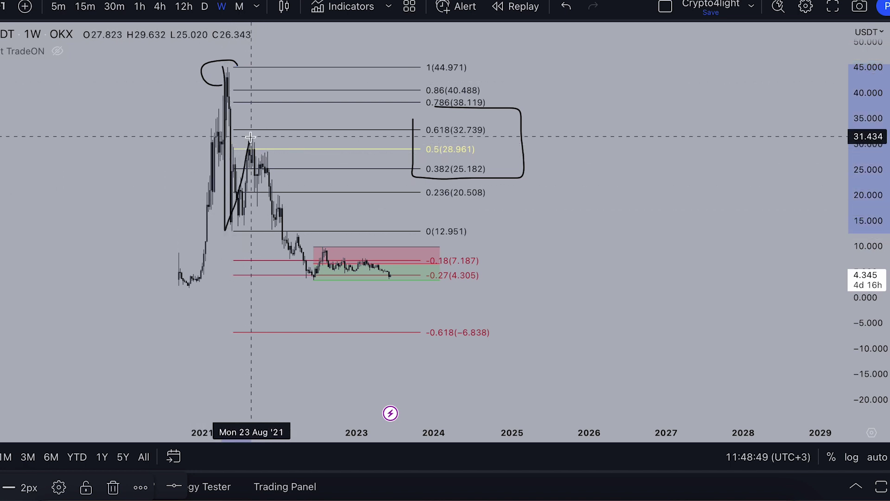
click(566, 7)
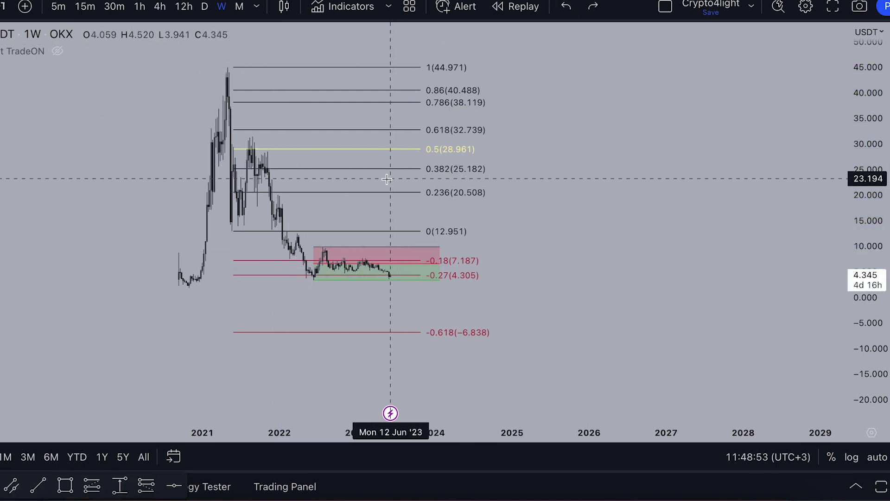
mouse_move(408, 125)
mouse_down()
mouse_move(534, 147)
mouse_move(444, 129)
mouse_up()
click(566, 7)
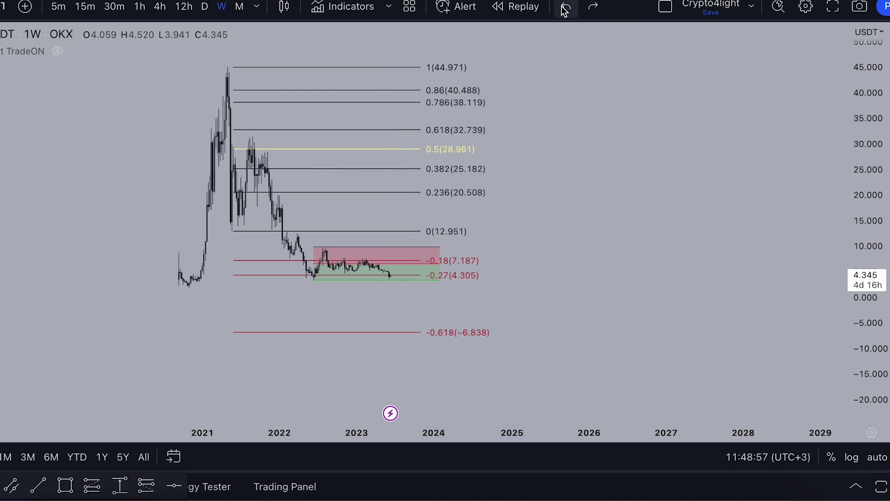
Switch to 4-hour candles, reset the chart view, and pan back in time
click(160, 6)
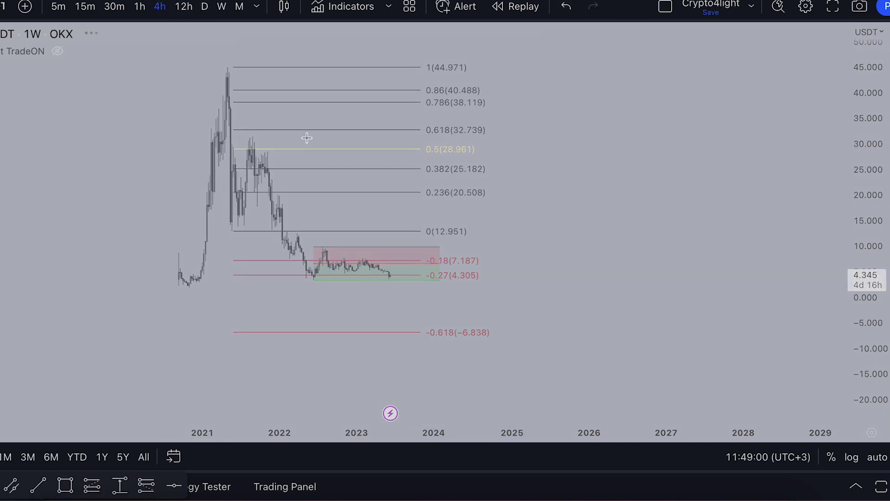
scroll(315, 149, down, 5)
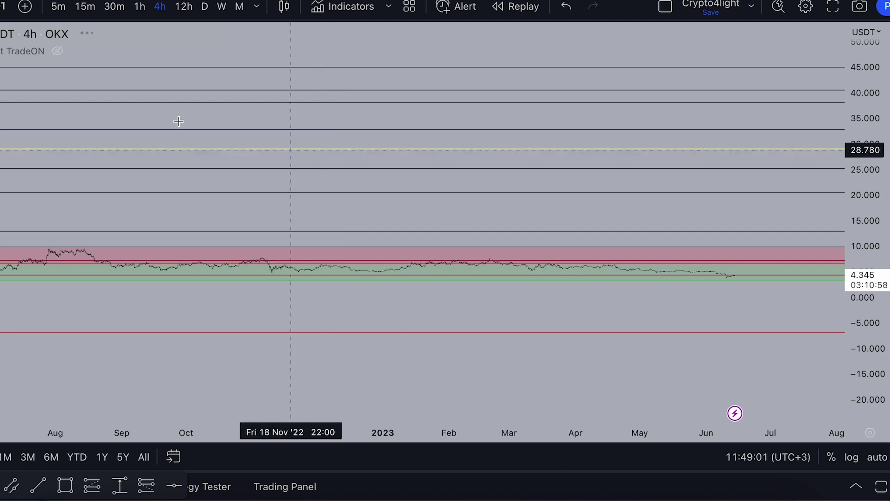
right_click(223, 110)
click(259, 124)
scroll(383, 196, down, 10)
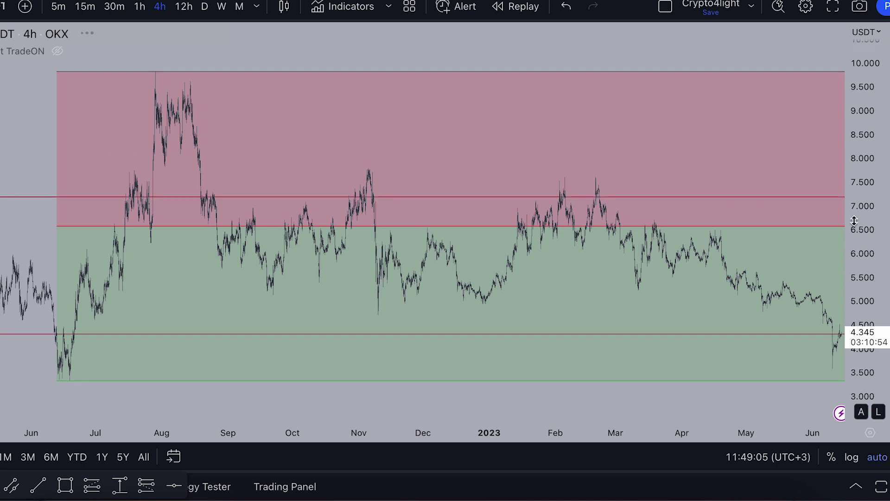
drag(638, 83, 543, 82)
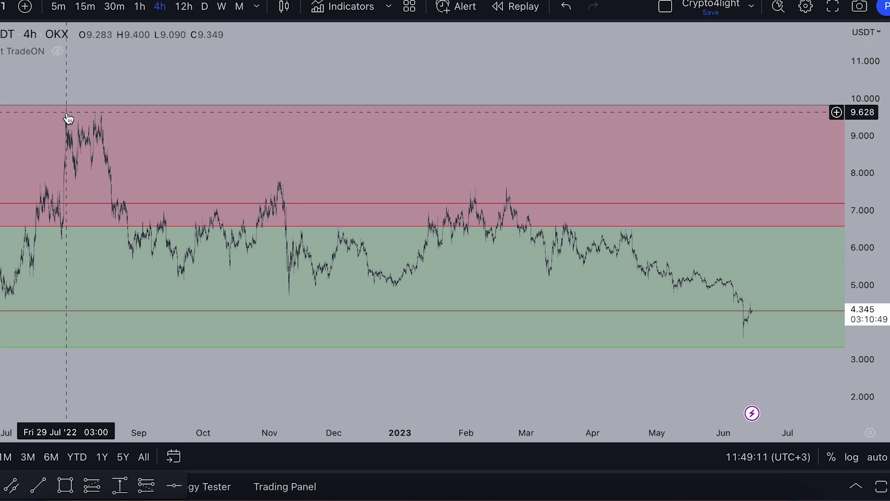
Switch to 12-hour candles with the range box and Fib labels in view
click(182, 6)
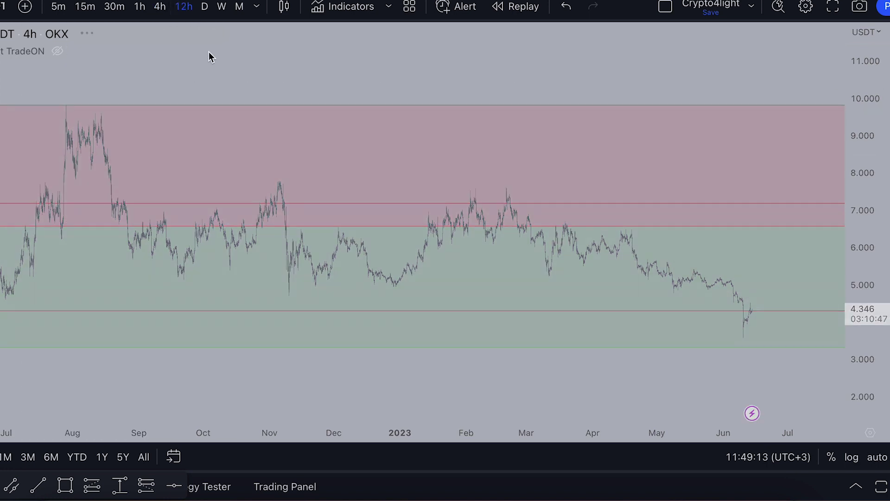
scroll(422, 110, right, 5)
scroll(354, 80, left, 5)
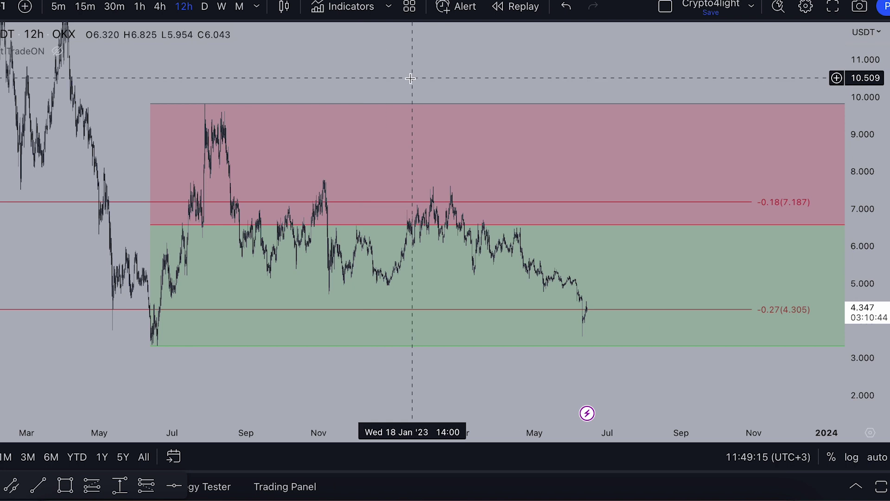
scroll(411, 77, right, 5)
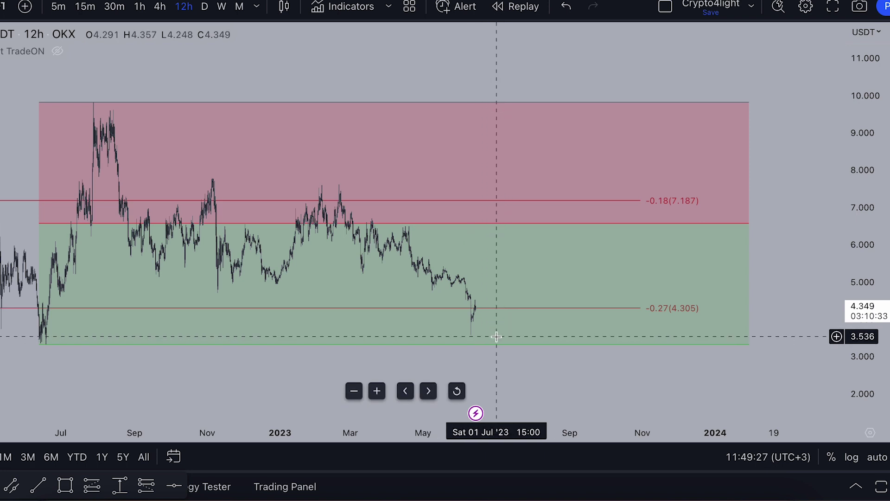
scroll(496, 336, left, 5)
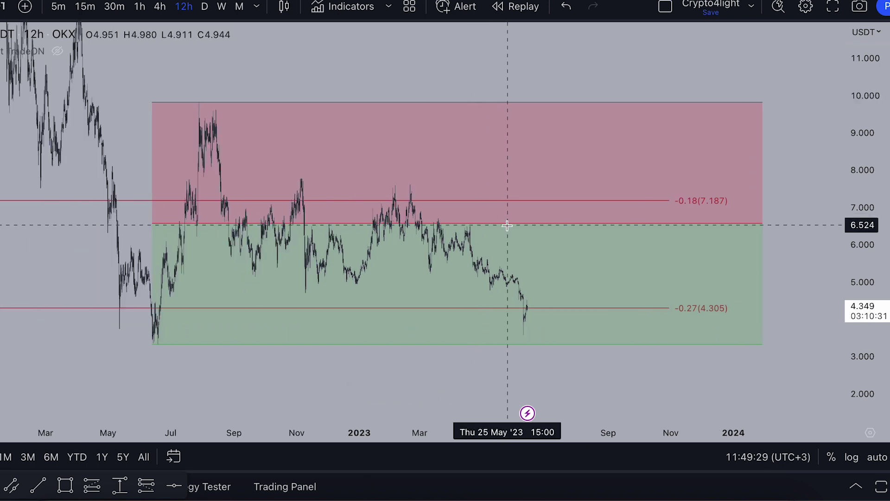
Sketch a loop around the latest candles and a dip below the green zone, undoing both
mouse_move(565, 304)
mouse_down()
mouse_move(480, 304)
mouse_move(577, 307)
mouse_move(527, 307)
mouse_move(549, 294)
mouse_up()
click(566, 6)
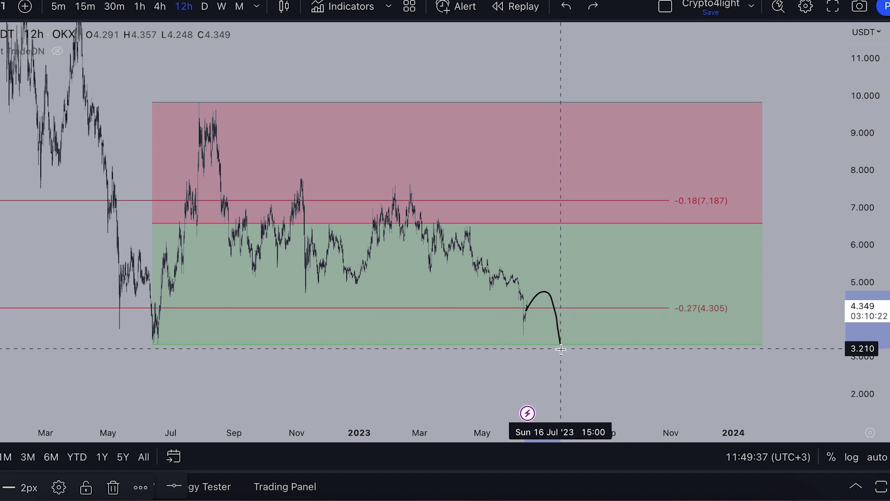
drag(561, 348, 561, 348)
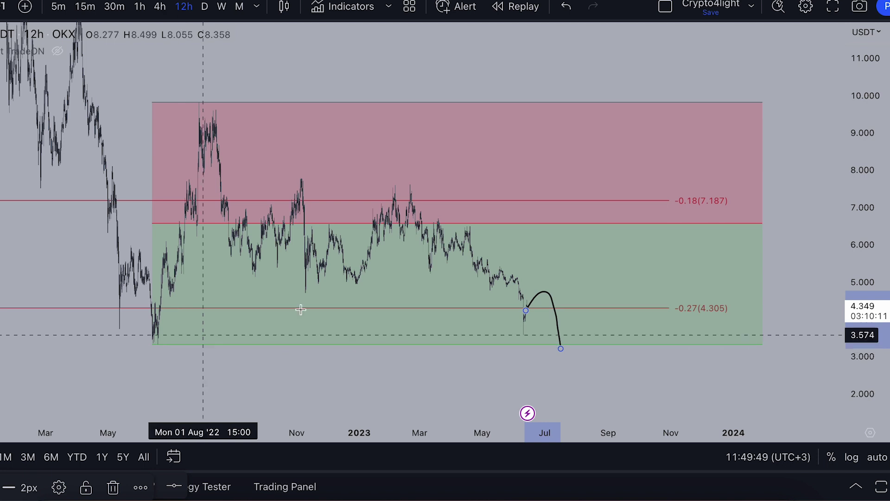
click(575, 11)
scroll(477, 301, up, 2)
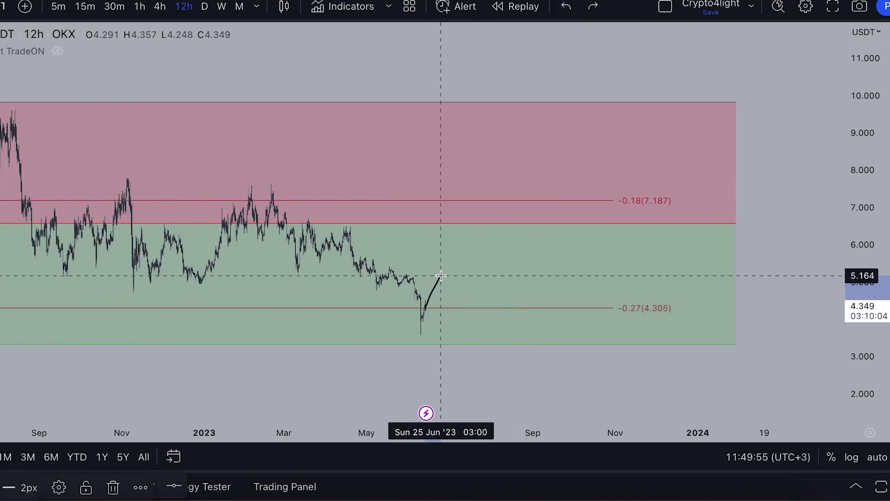
Draw forecast strokes rising from the recent low, undoing each stray stroke
mouse_move(364, 252)
mouse_down()
mouse_move(403, 263)
mouse_move(421, 286)
mouse_up()
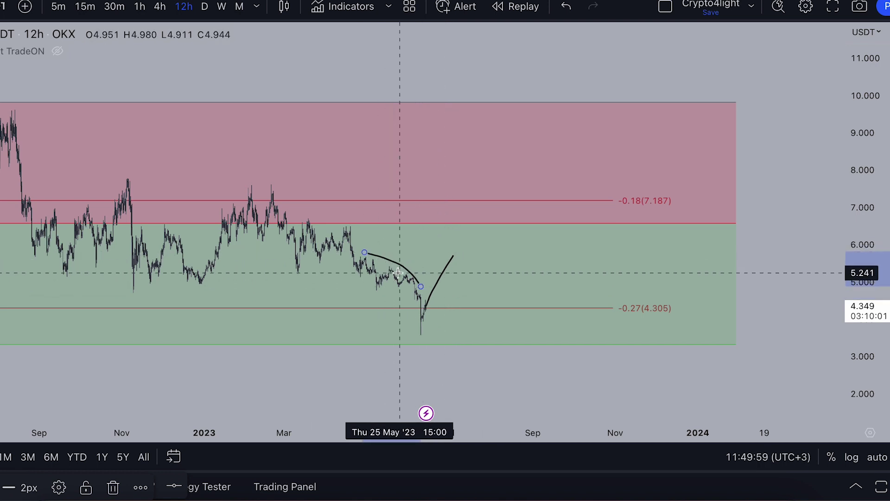
click(566, 6)
scroll(317, 262, up, 2)
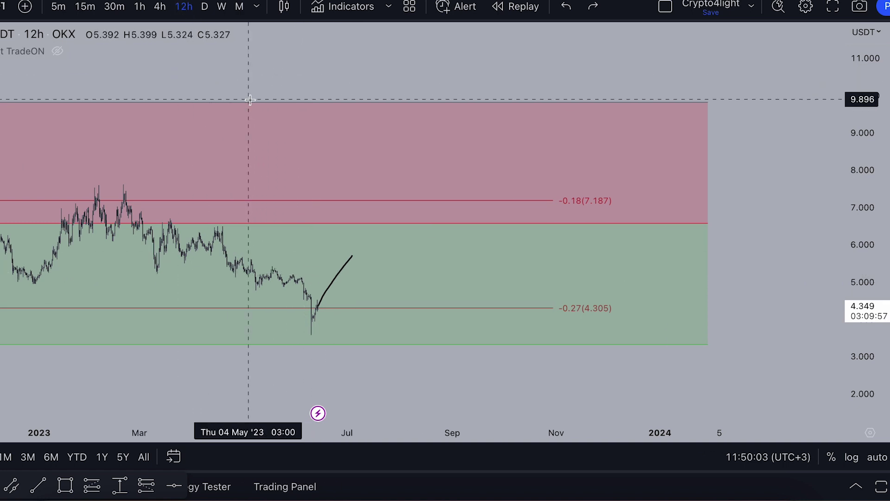
mouse_move(318, 299)
mouse_down()
mouse_move(342, 264)
mouse_move(324, 255)
mouse_move(387, 259)
mouse_move(357, 276)
mouse_up()
click(566, 7)
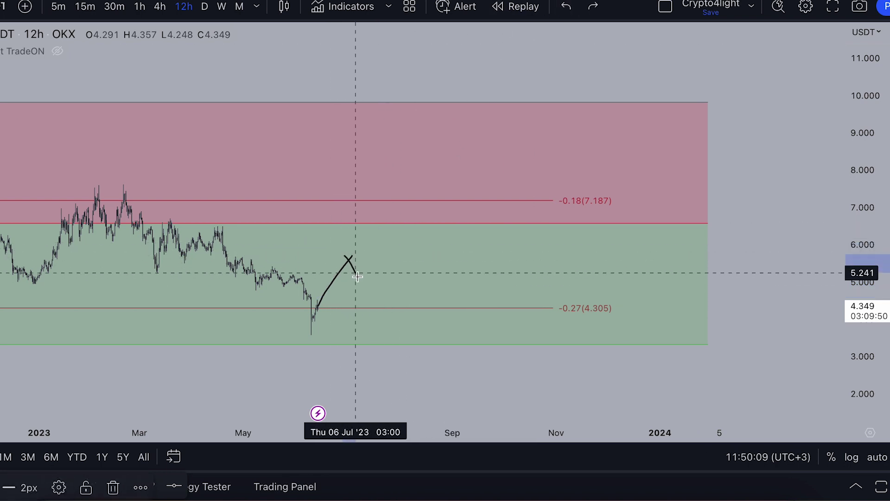
Sketch a forecast falling to the green zone bottom, then undo it
drag(391, 337, 395, 344)
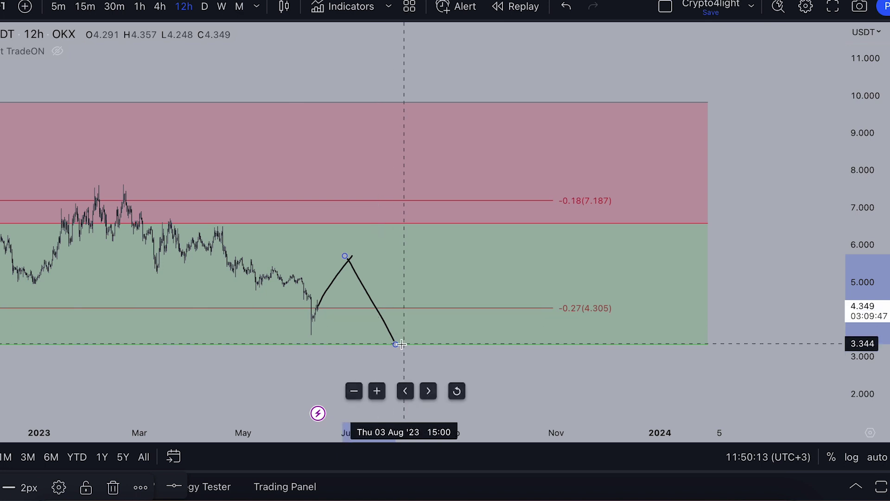
scroll(405, 345, left, 5)
click(566, 6)
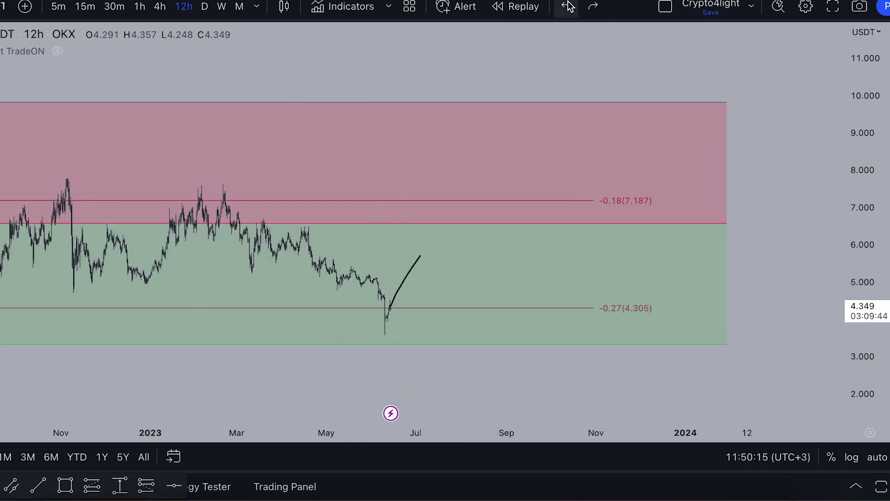
scroll(649, 259, down, 5)
scroll(455, 258, up, 3)
scroll(554, 246, down, 2)
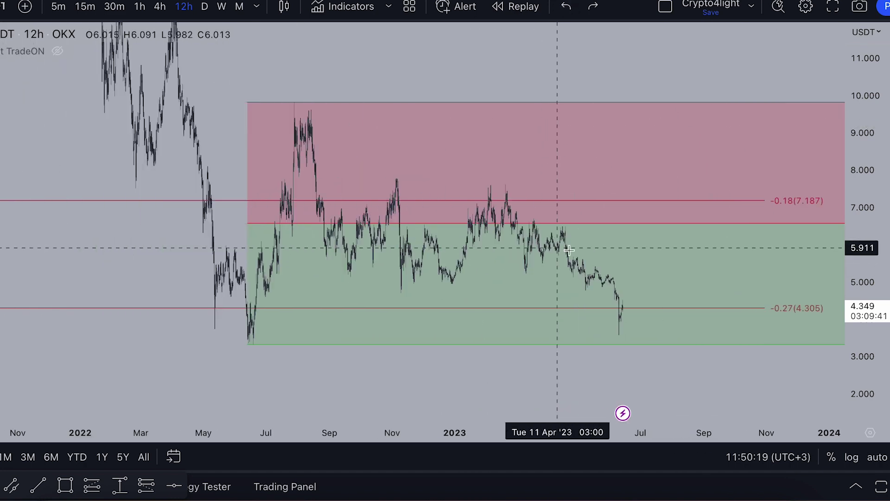
Draw a short black line under the recent lows near 3.6
drag(592, 334, 675, 333)
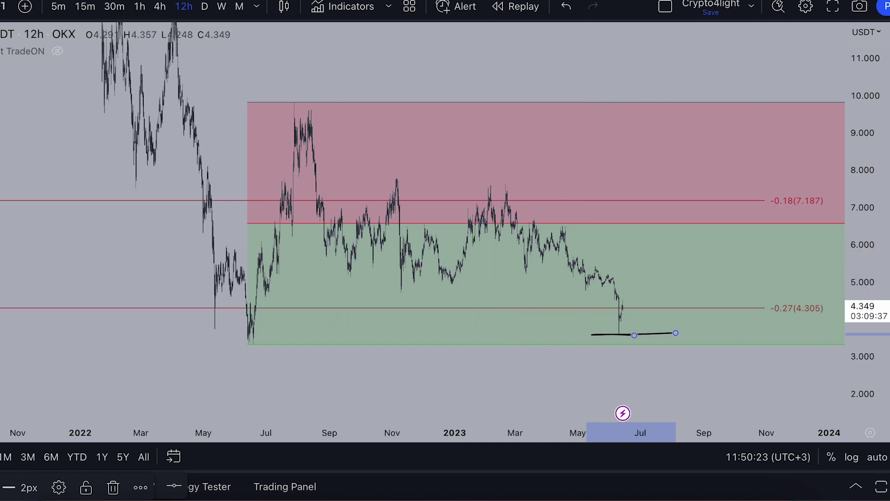
scroll(30, 79, up, 3)
scroll(254, 80, right, 3)
click(267, 76)
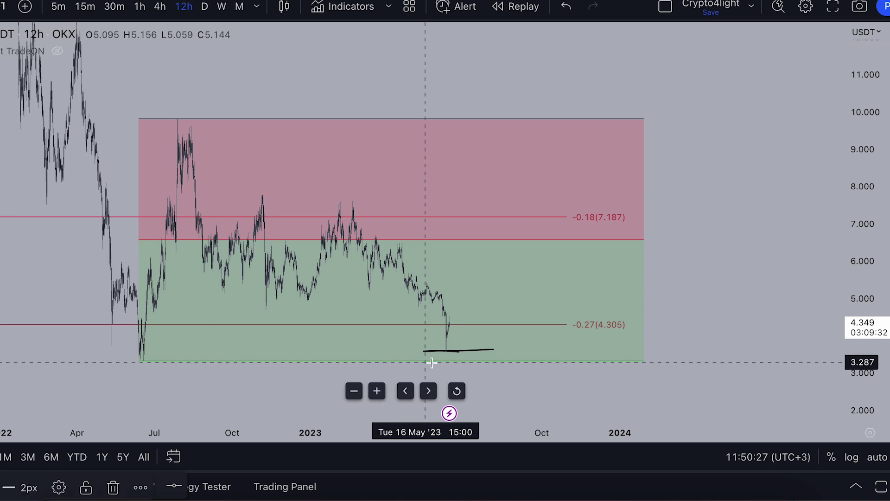
Draw lines along the green zone bottom and red zone top, then undo the rally forecast strokes
drag(429, 362, 520, 362)
drag(509, 118, 620, 114)
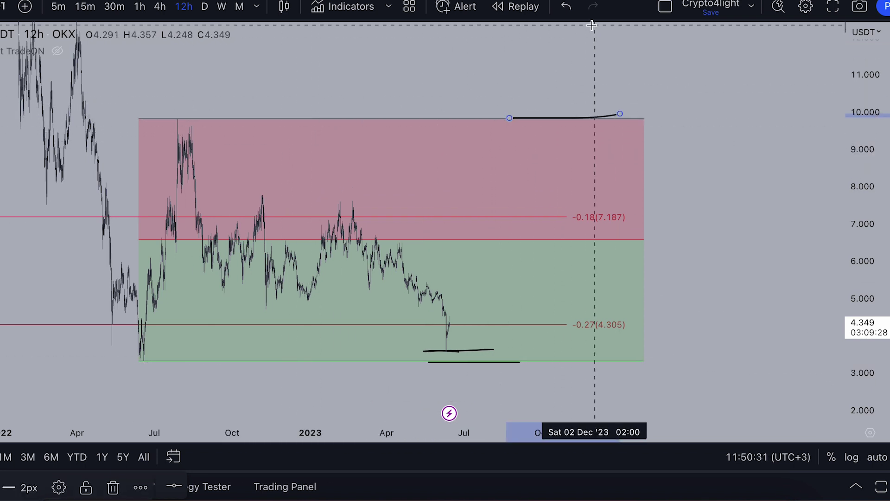
mouse_move(446, 351)
mouse_down()
mouse_move(499, 228)
mouse_move(563, 170)
mouse_move(580, 120)
mouse_move(569, 116)
mouse_move(618, 110)
mouse_move(600, 115)
mouse_up()
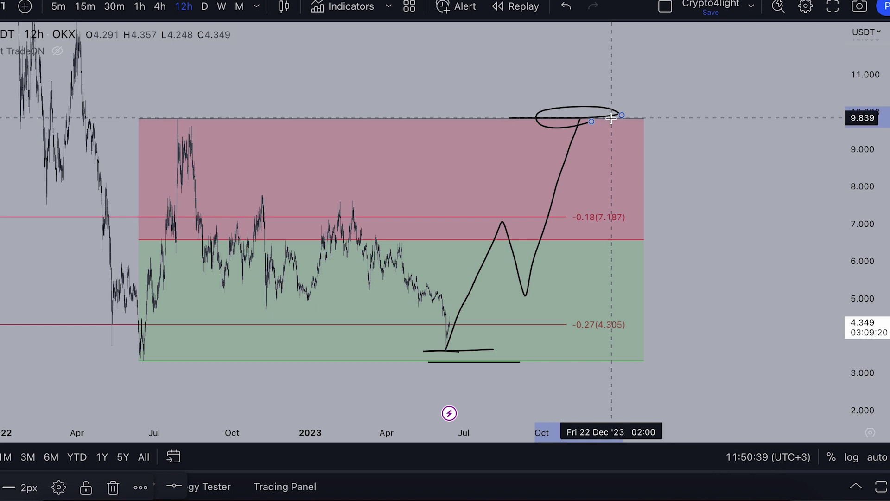
mouse_move(560, 135)
mouse_down()
mouse_move(584, 117)
mouse_move(598, 47)
mouse_move(617, 114)
mouse_move(635, 51)
mouse_up()
click(573, 7)
click(573, 8)
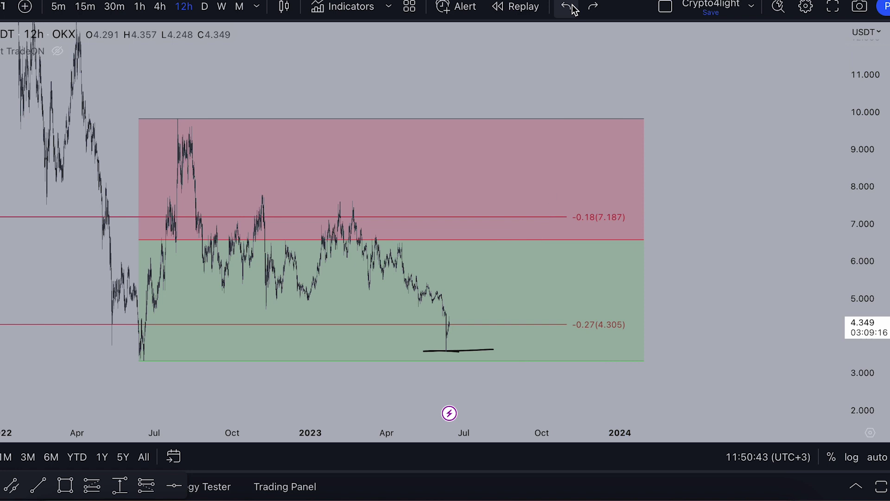
click(573, 7)
Remove the low line and compress the price scale to show 0 (12.951) and 0.236 (20.508)
click(570, 9)
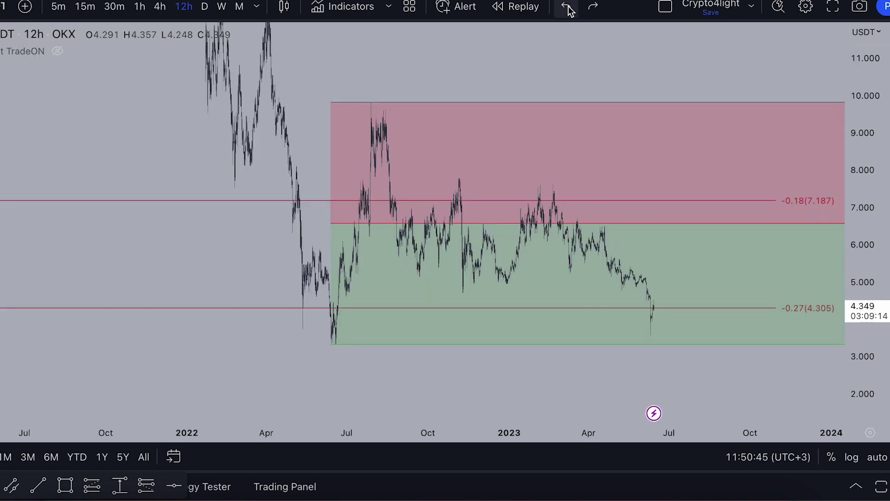
scroll(185, 139, left, 2)
drag(185, 140, 10, 164)
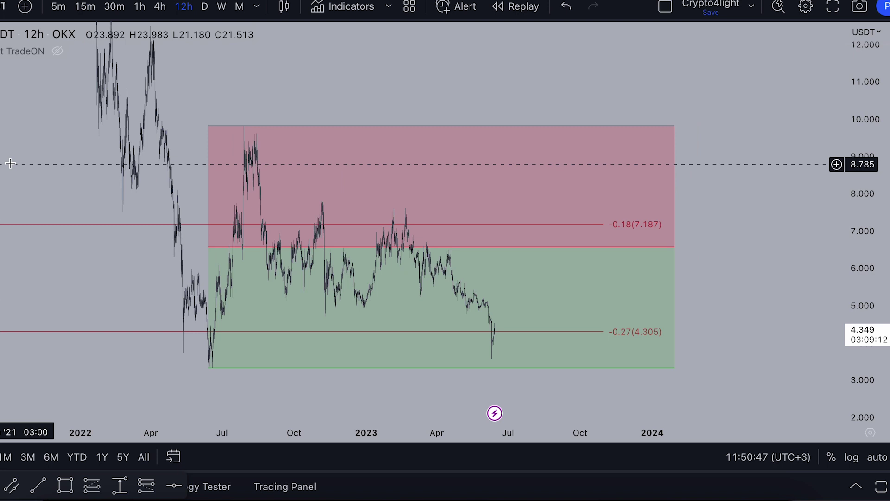
drag(863, 232, 863, 306)
scroll(624, 182, right, 3)
scroll(623, 182, down, 2)
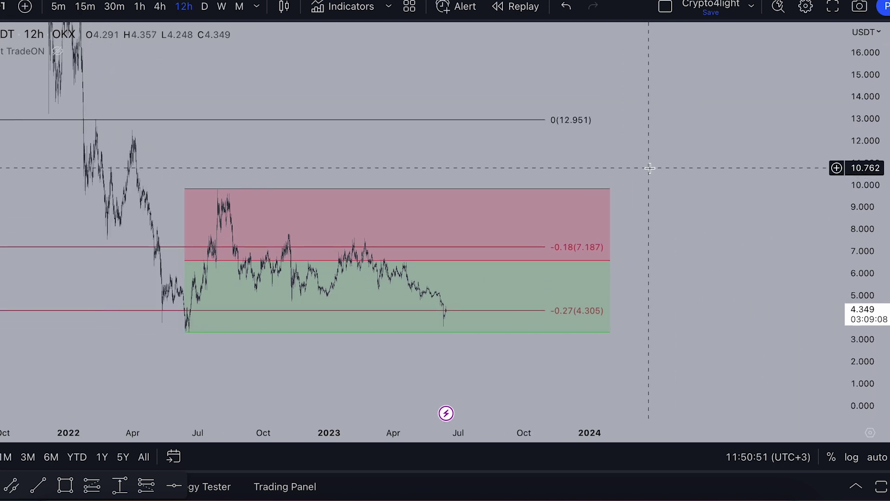
drag(880, 144, 689, 187)
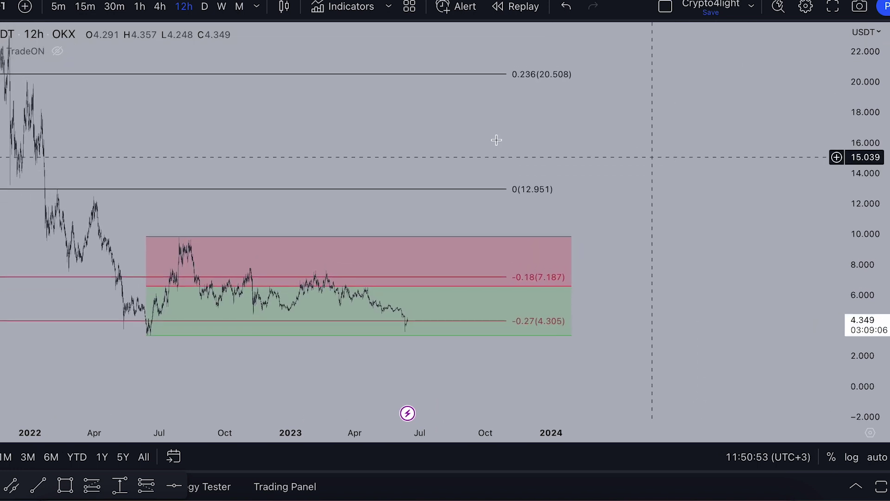
Sketch a forecast from the recent low through 12.951 toward 20.508, marking earlier highs, then undo the extension
mouse_move(401, 328)
mouse_down()
mouse_move(430, 242)
mouse_move(439, 309)
mouse_move(475, 278)
mouse_move(501, 190)
mouse_up()
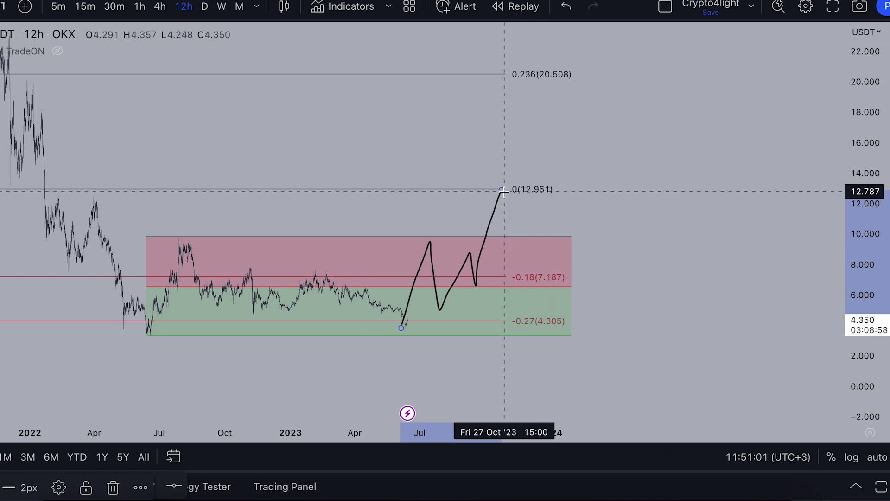
drag(232, 234, 162, 236)
mouse_move(118, 195)
mouse_down()
mouse_move(81, 197)
mouse_move(86, 189)
mouse_up()
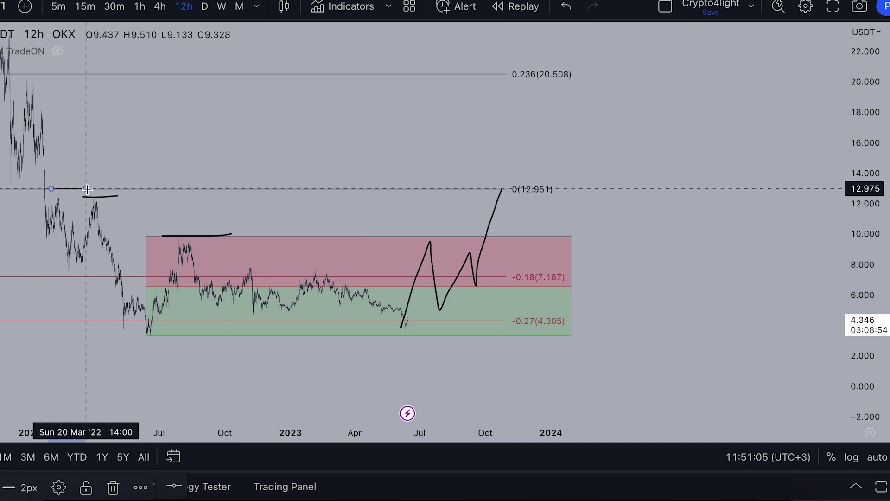
mouse_move(502, 189)
mouse_down()
mouse_move(511, 223)
mouse_move(520, 219)
mouse_move(581, 71)
mouse_up()
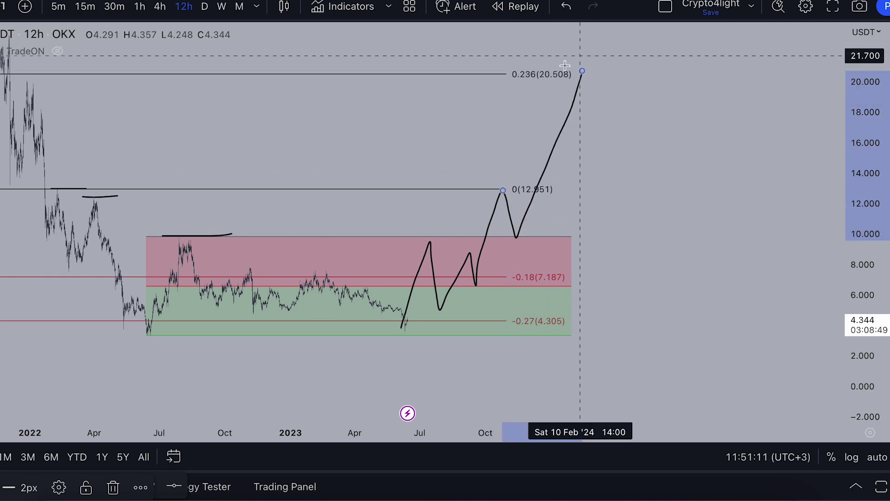
click(566, 7)
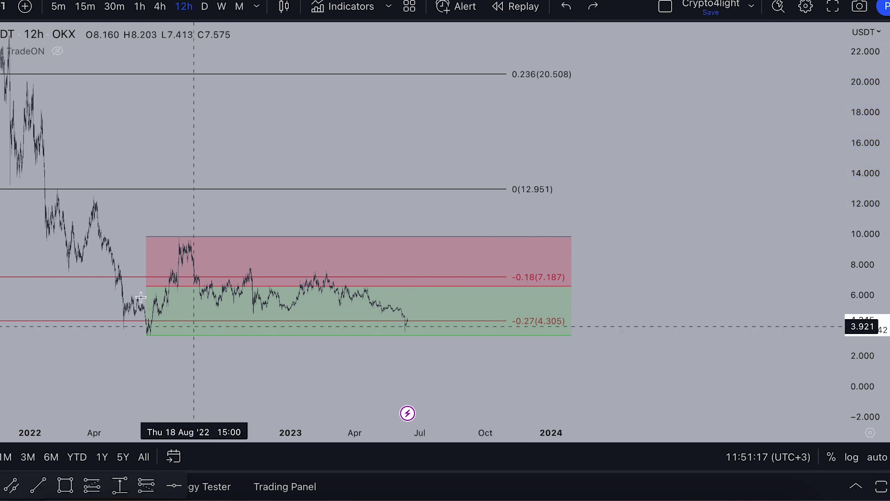
click(205, 7)
drag(861, 260, 861, 327)
drag(8, 156, 28, 202)
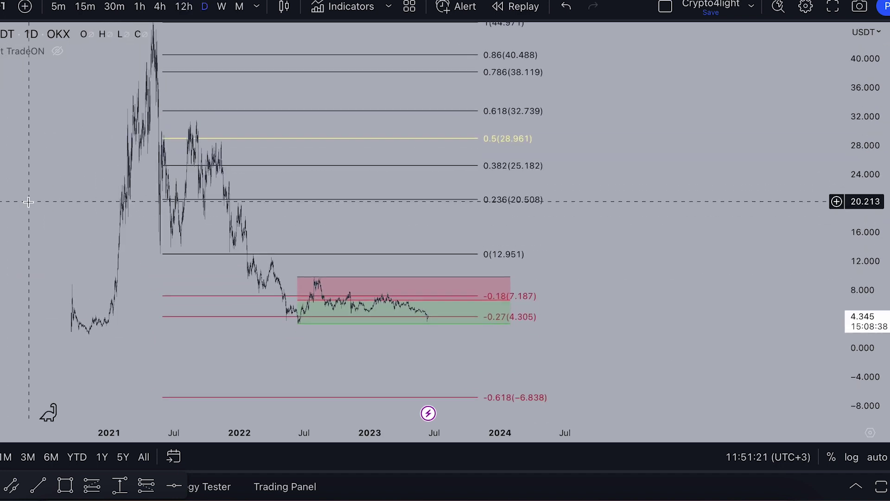
click(28, 281)
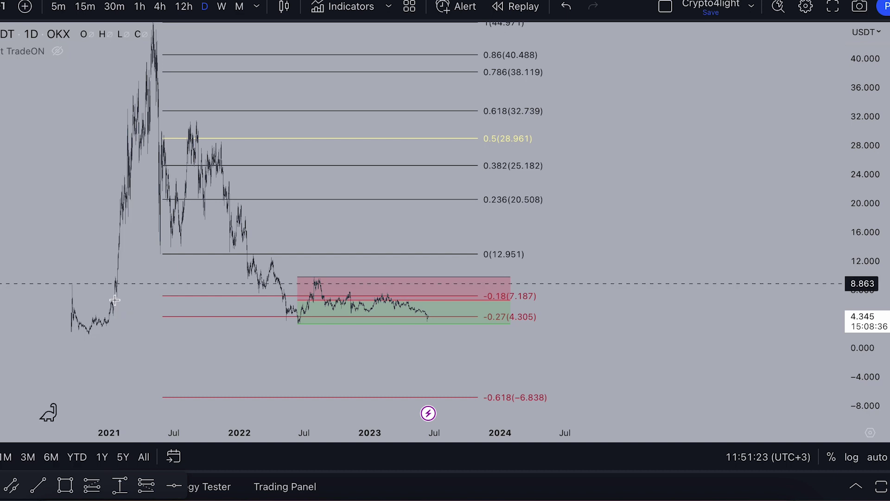
click(153, 325)
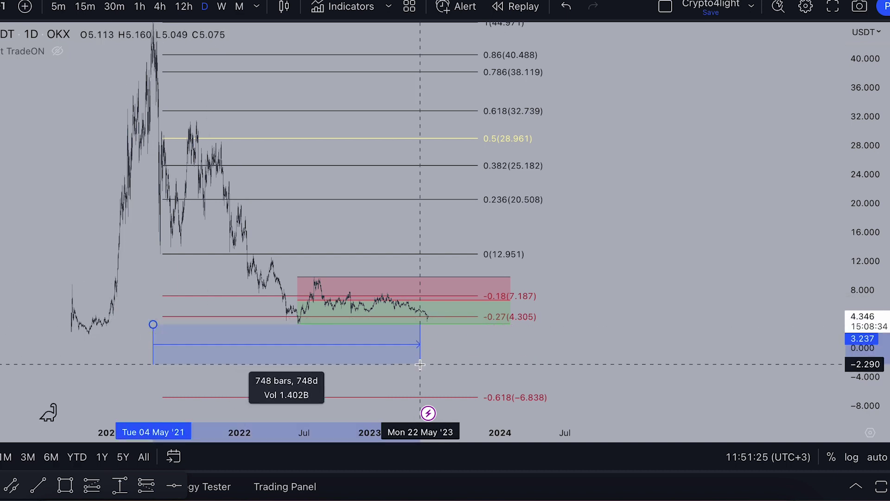
click(428, 353)
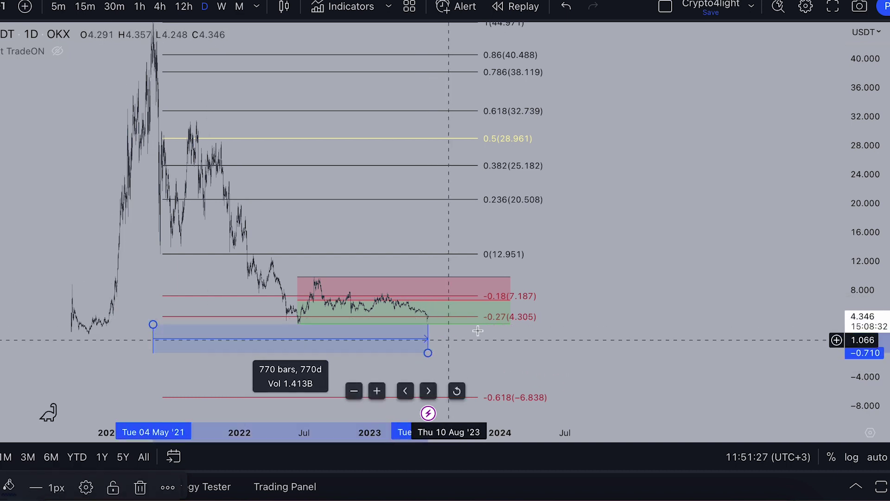
key(Escape)
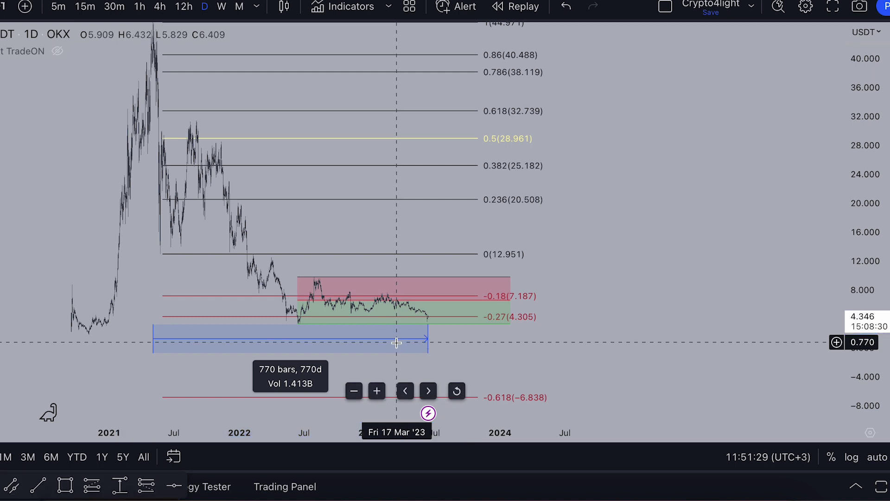
click(395, 344)
key(Delete)
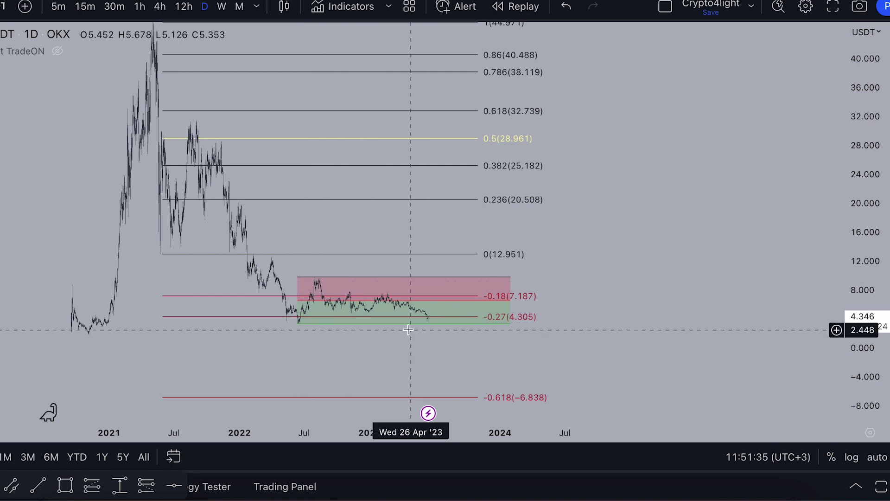
Add the Crypto4light ADZ and Direction invite-only indicators beneath the price chart
click(344, 8)
click(353, 150)
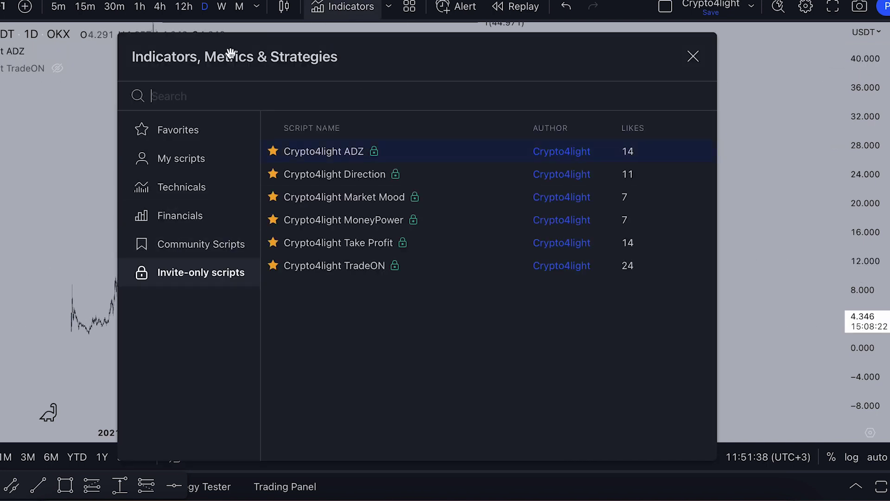
click(344, 176)
click(693, 56)
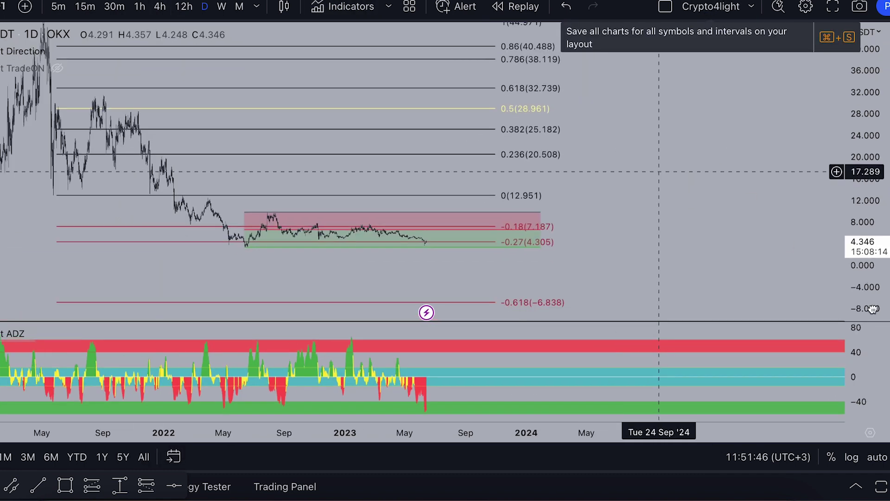
scroll(688, 258, up, 5)
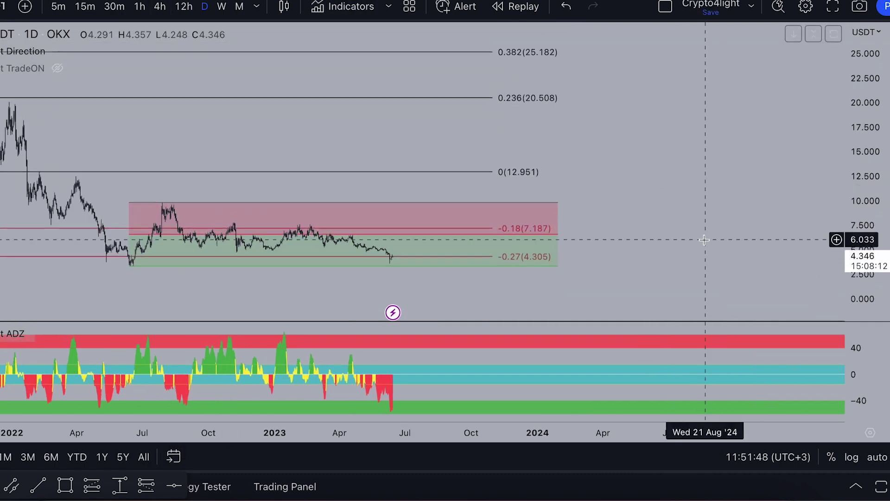
scroll(380, 378, up, 3)
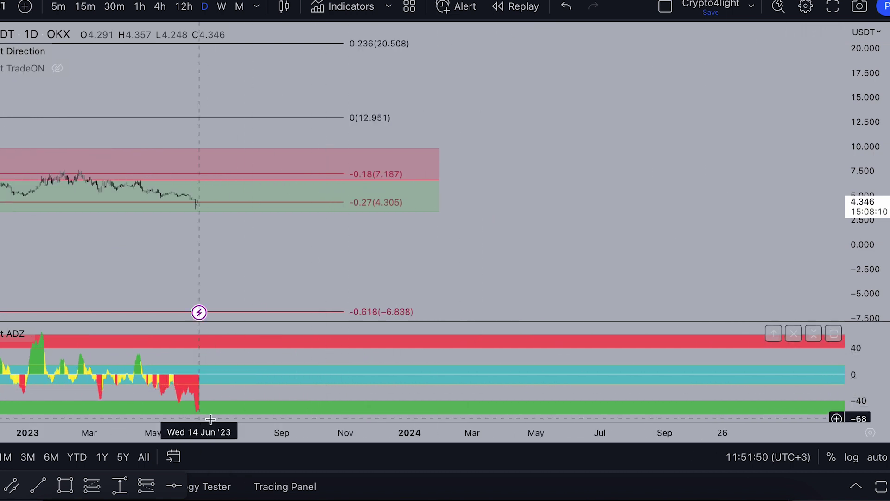
scroll(449, 284, down, 2)
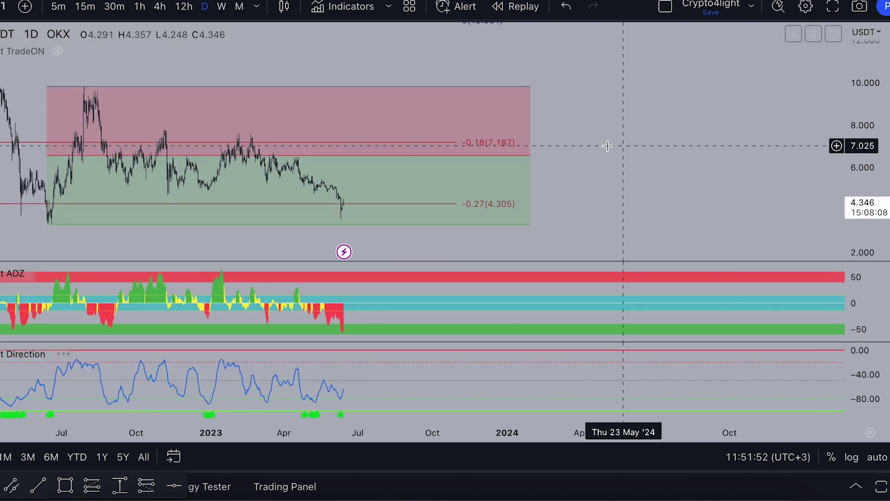
scroll(606, 144, up, 3)
scroll(854, 159, left, 3)
scroll(837, 123, down, 2)
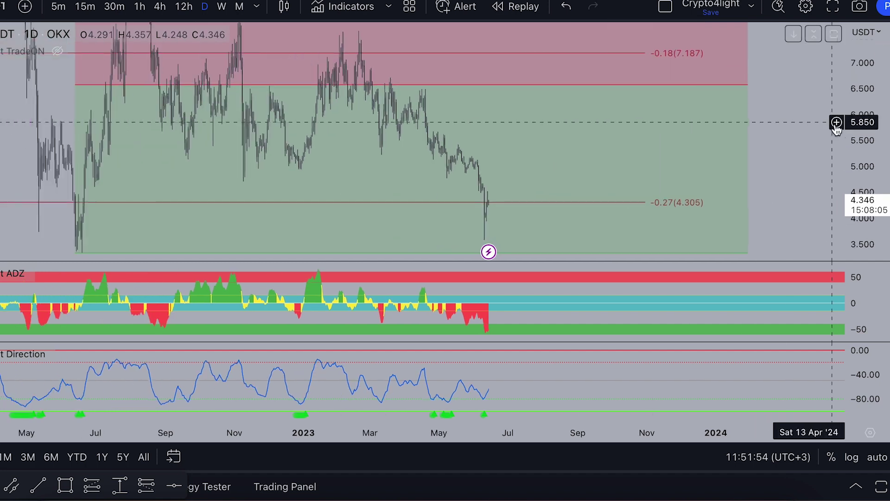
scroll(837, 132, up, 3)
scroll(862, 148, down, 2)
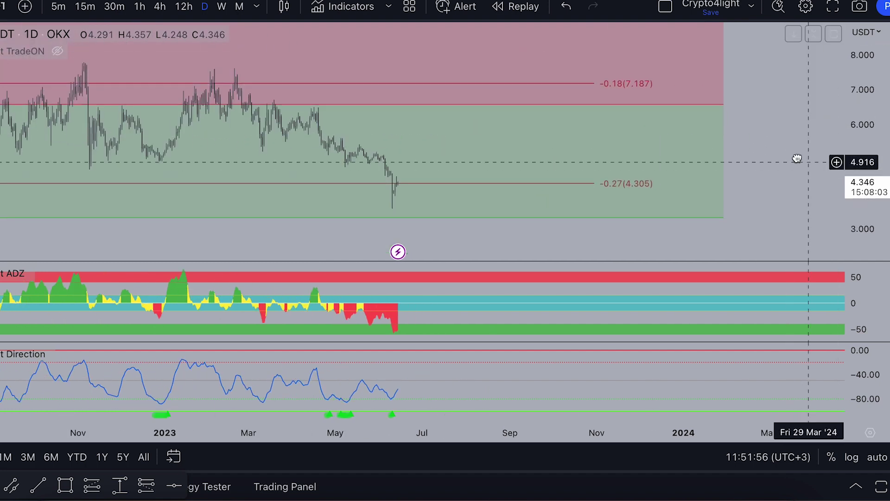
scroll(603, 167, right, 2)
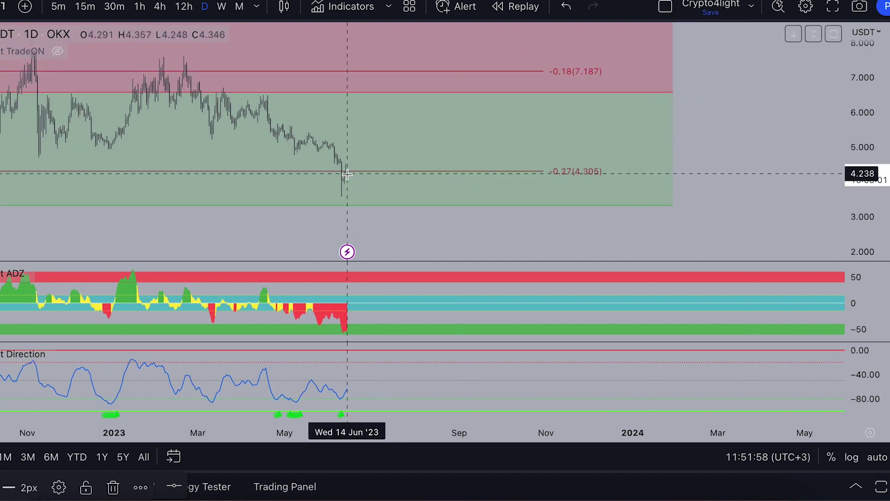
Sketch price and ADZ forecasts, undo both, and switch to weekly candles
drag(347, 172, 368, 135)
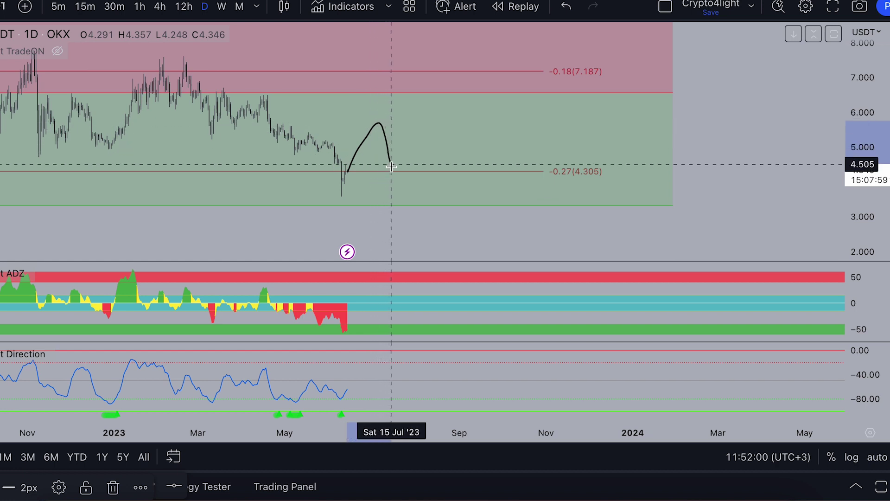
drag(396, 196, 420, 160)
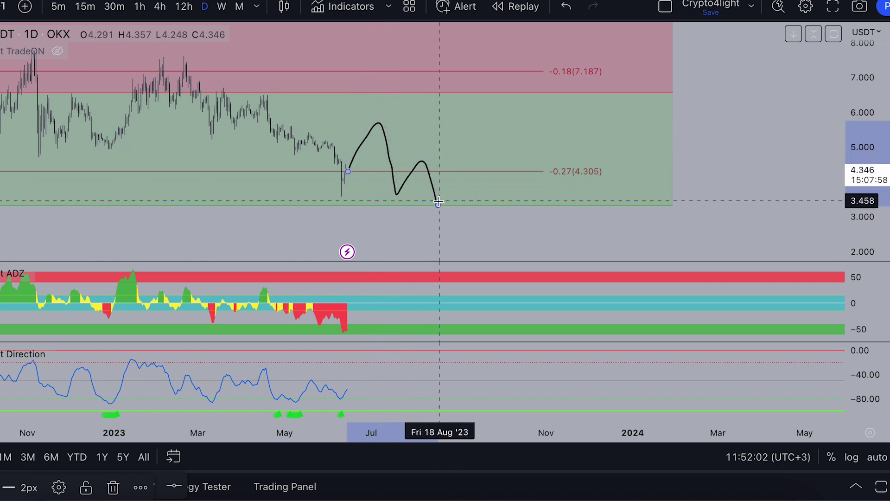
drag(345, 331, 421, 301)
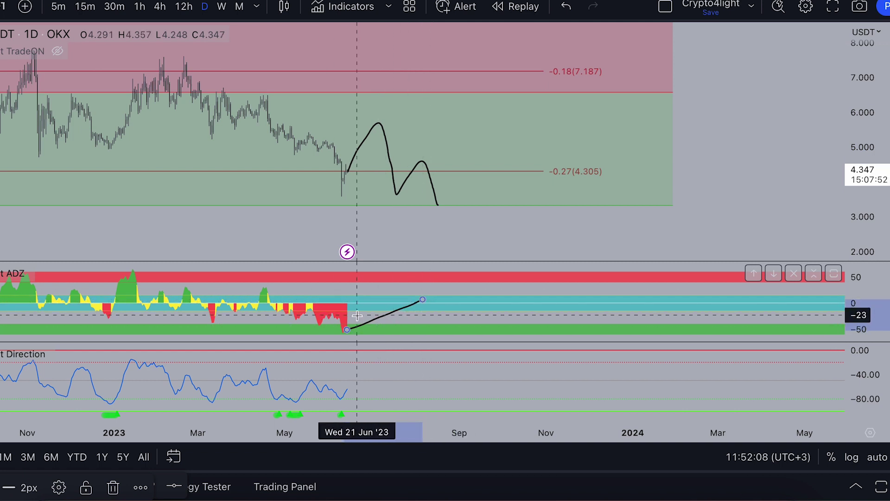
click(567, 6)
click(566, 7)
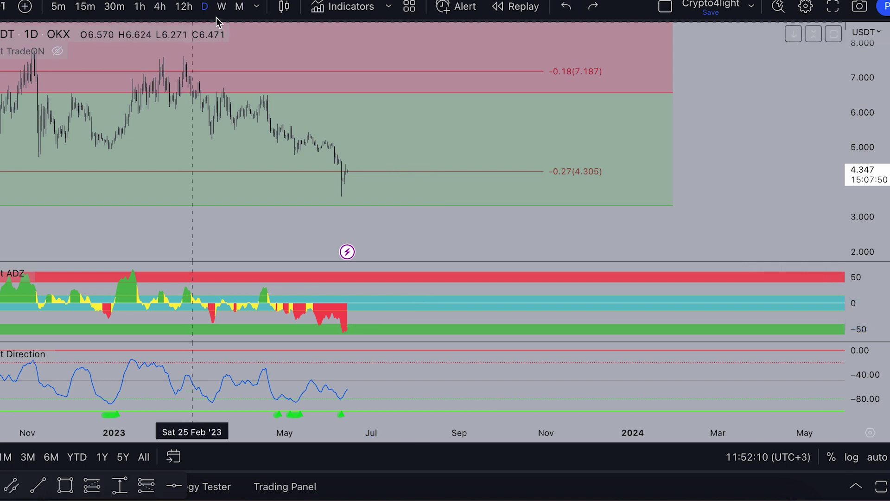
click(221, 6)
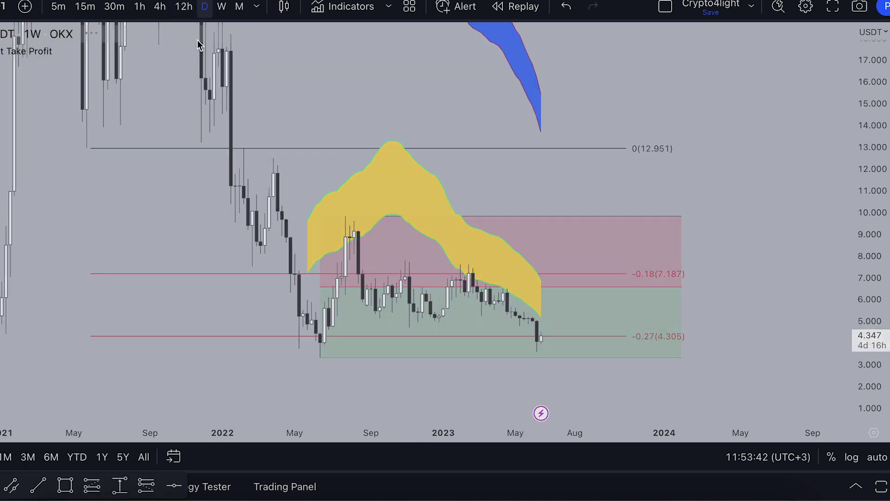
Bring the June 2023 low into view, then show weekly candles with the Take Profit blue and yellow bands
scroll(383, 168, up, 5)
scroll(385, 170, down, 4)
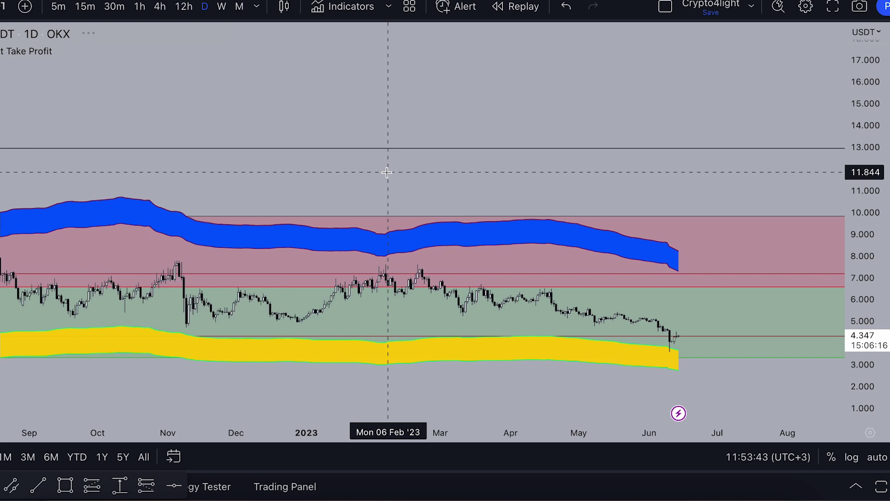
scroll(387, 172, down, 3)
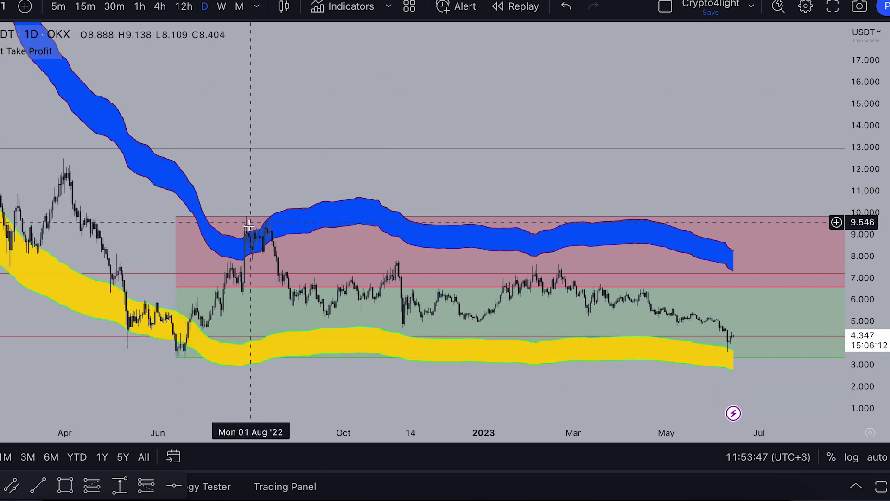
scroll(95, 221, up, 4)
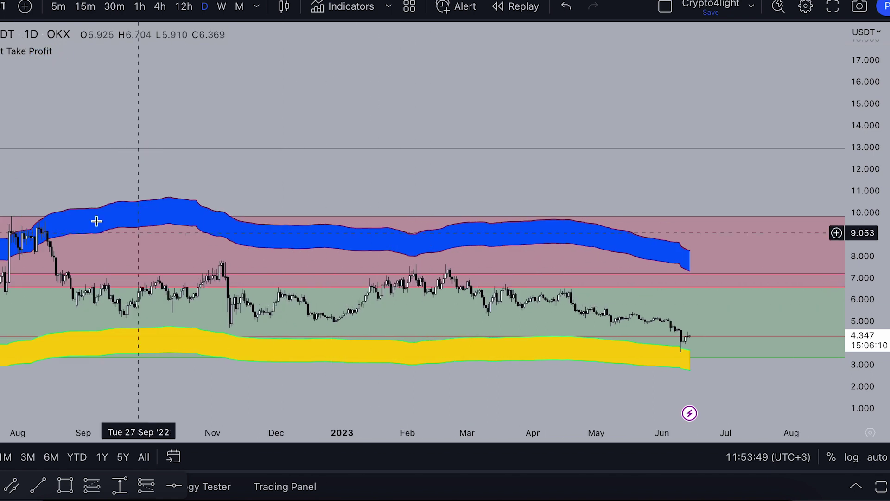
drag(852, 369, 572, 117)
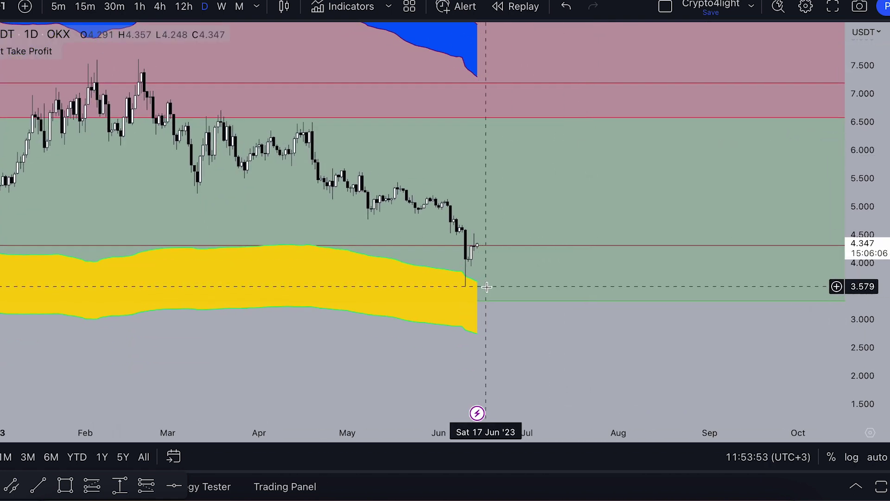
scroll(517, 236, down, 5)
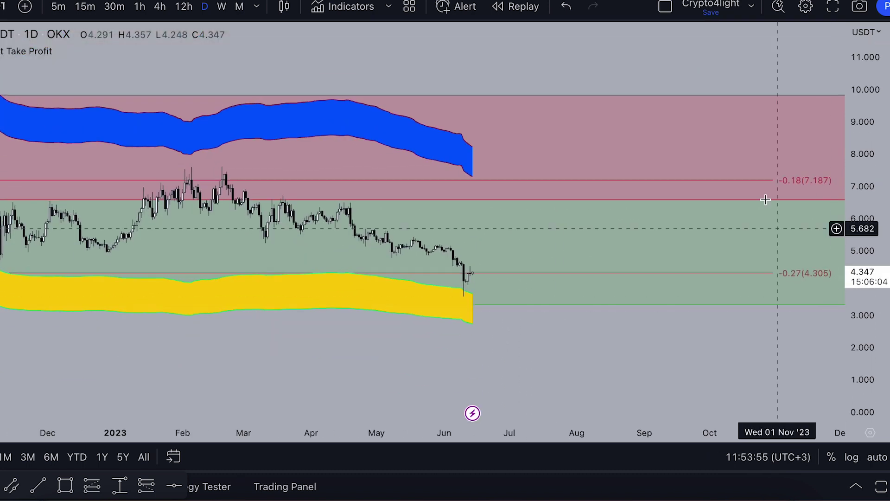
scroll(765, 200, down, 4)
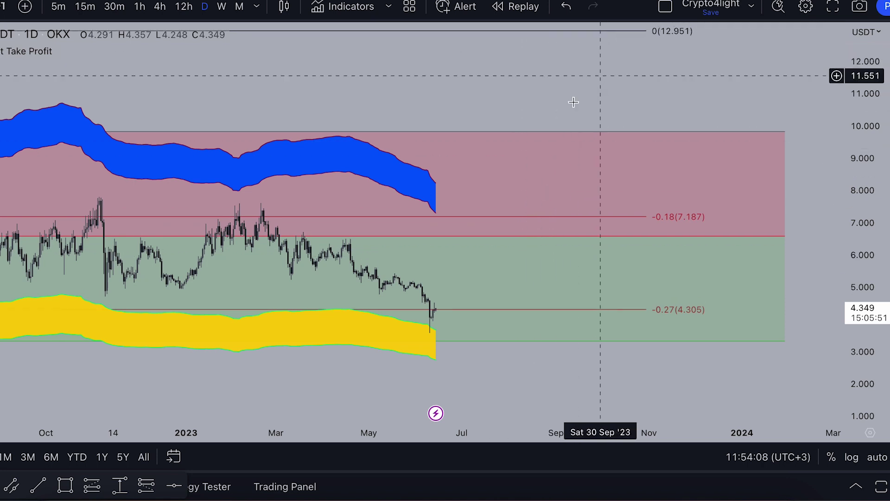
scroll(601, 76, up, 1)
click(221, 6)
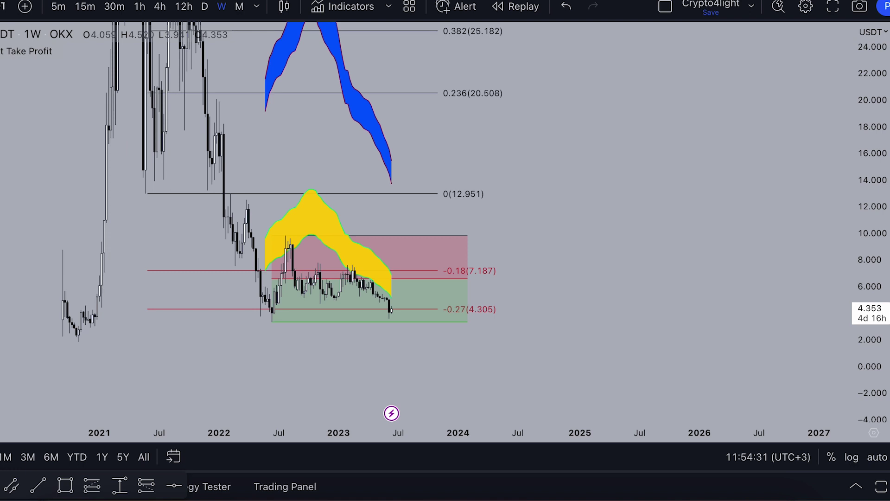
Compress the price scale and pan the weekly chart to show the 2021 peak through -0.618
drag(862, 269, 862, 324)
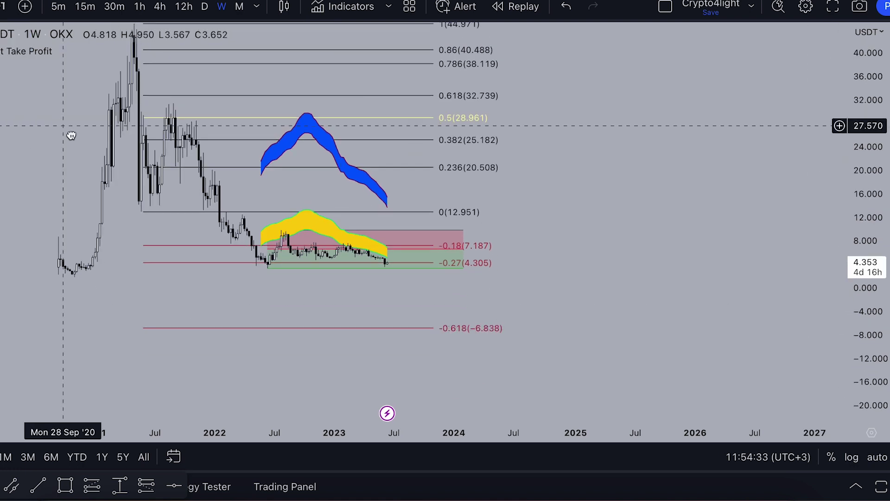
drag(71, 135, 149, 212)
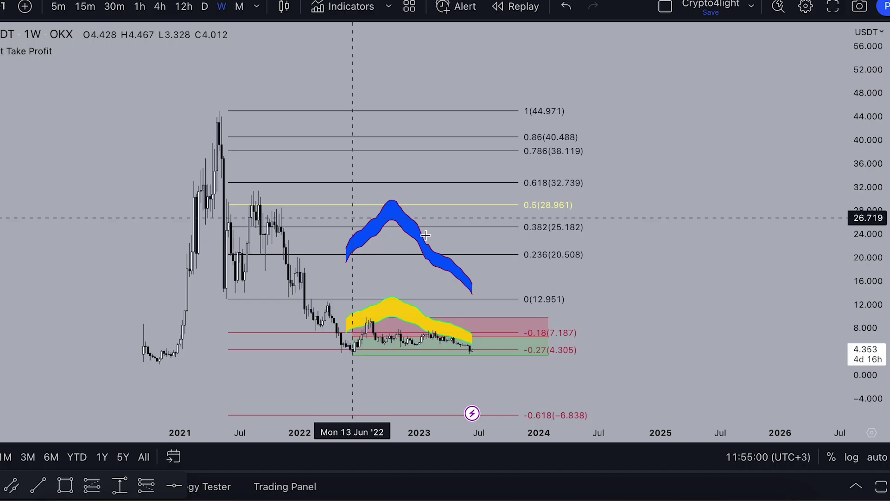
scroll(445, 342, down, 1)
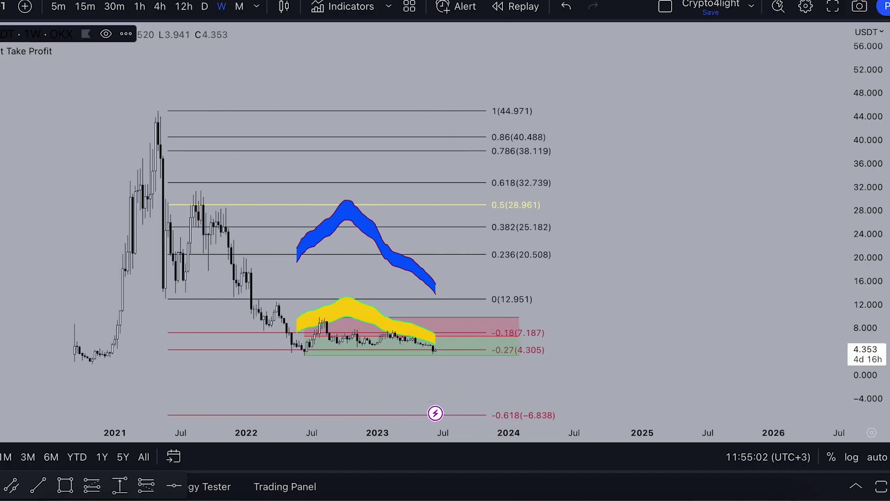